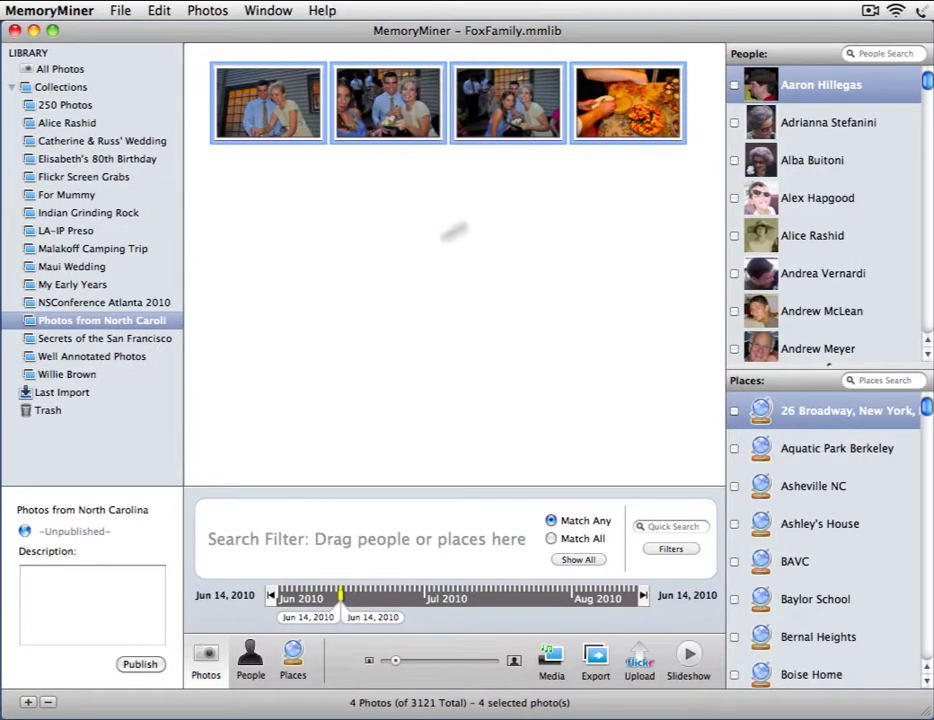
# Move the food photo from last place up to second in the North Carolina collection
pyautogui.click(450, 234)
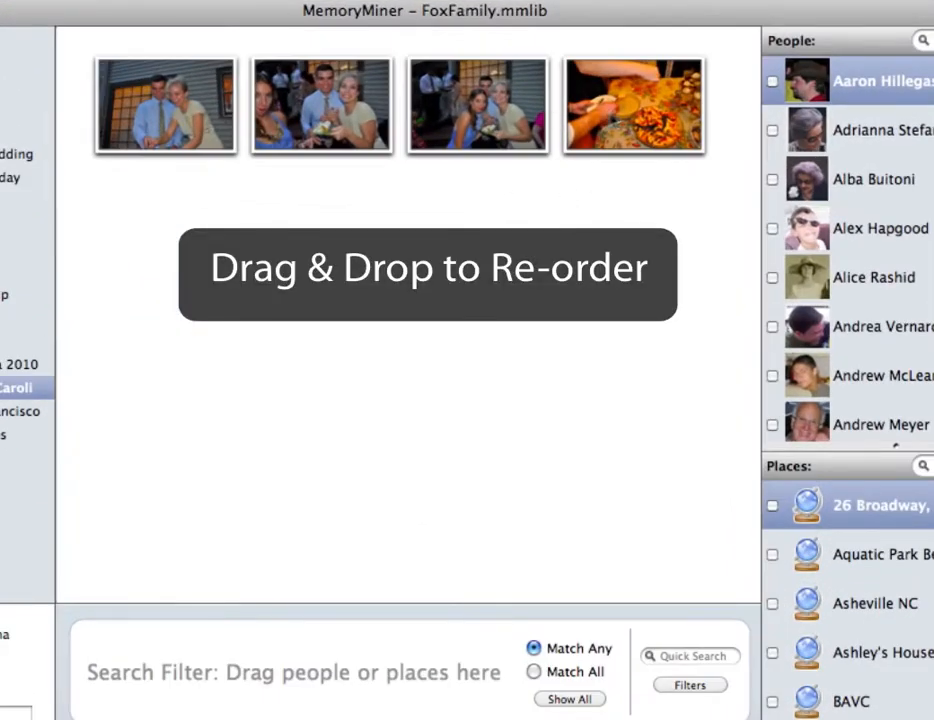
pyautogui.moveTo(620, 115); pyautogui.dragTo(425, 120)
pyautogui.moveTo(314, 145); pyautogui.dragTo(313, 146)
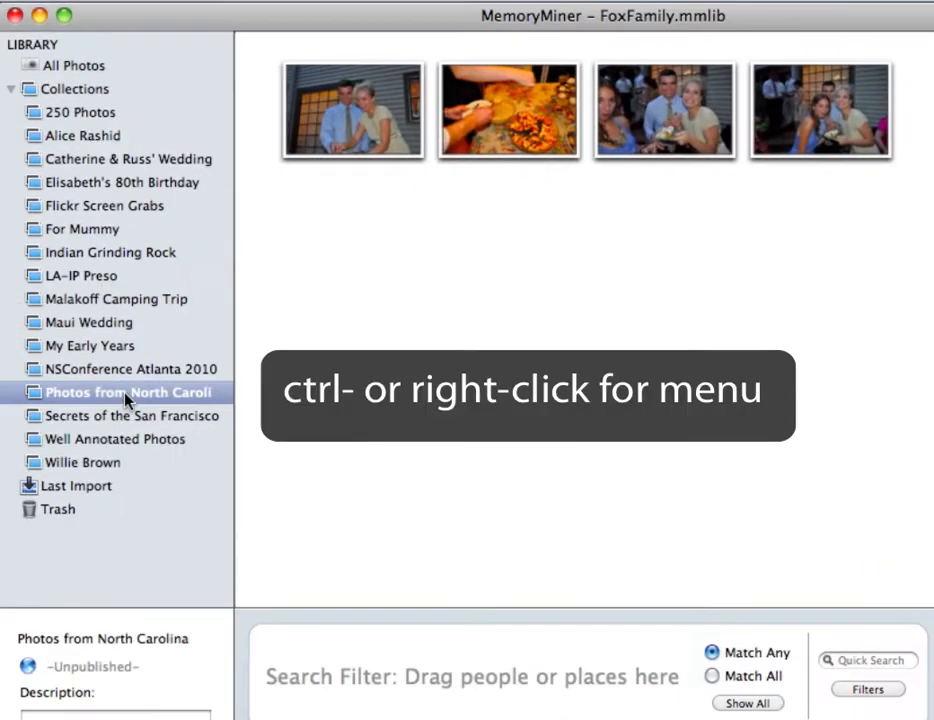
# Sort the North Carolina collection's contents by date taken, then show All Photos
pyautogui.rightClick(126, 397)
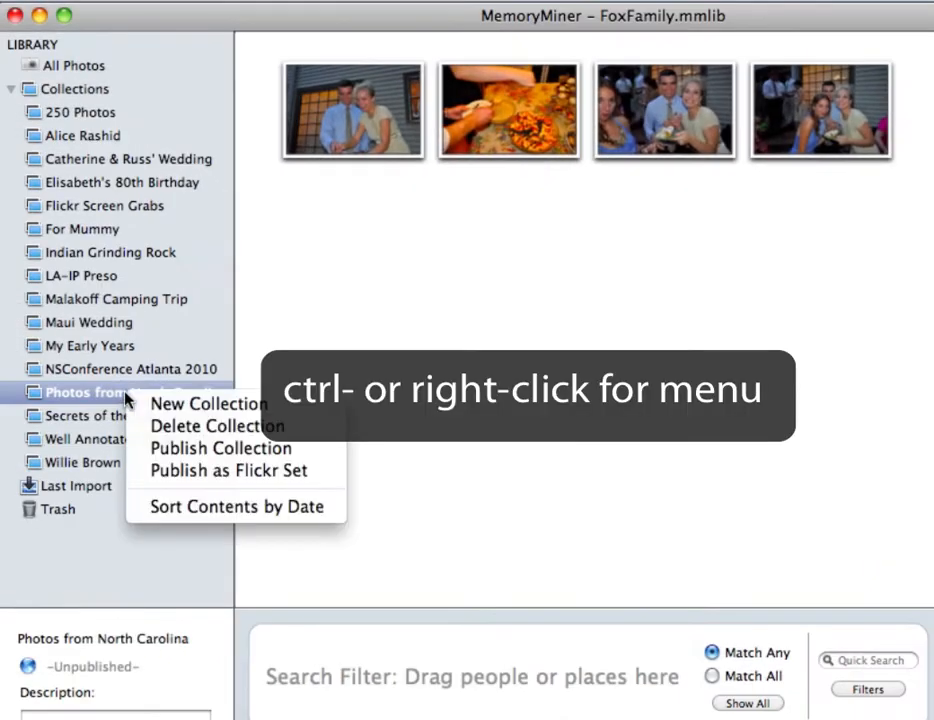
pyautogui.click(247, 508)
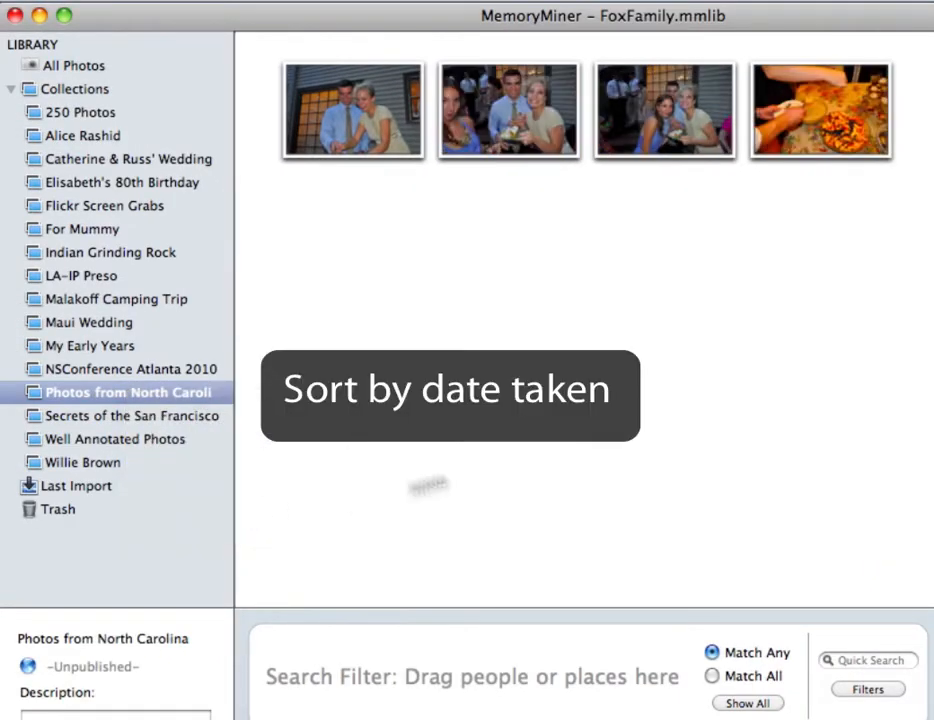
pyautogui.click(80, 66)
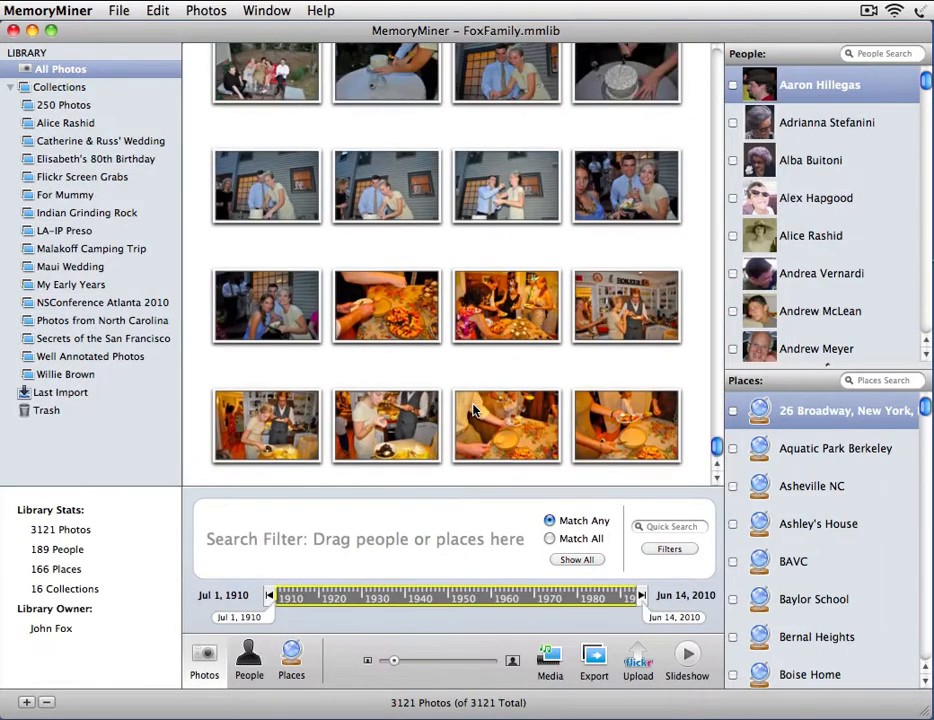
# Select the lawn group, tuxedo man and plaid shirt photos in All Photos
pyautogui.scroll(5, 475, 410)
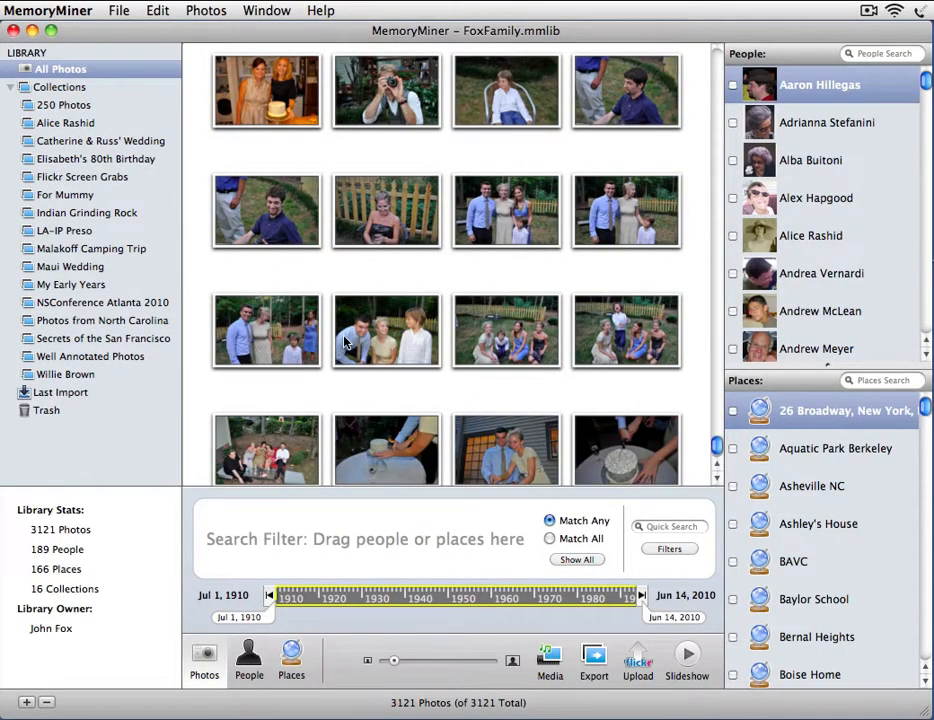
pyautogui.scroll(-1, 300, 255)
pyautogui.click(622, 310)
pyautogui.scroll(15, 620, 310)
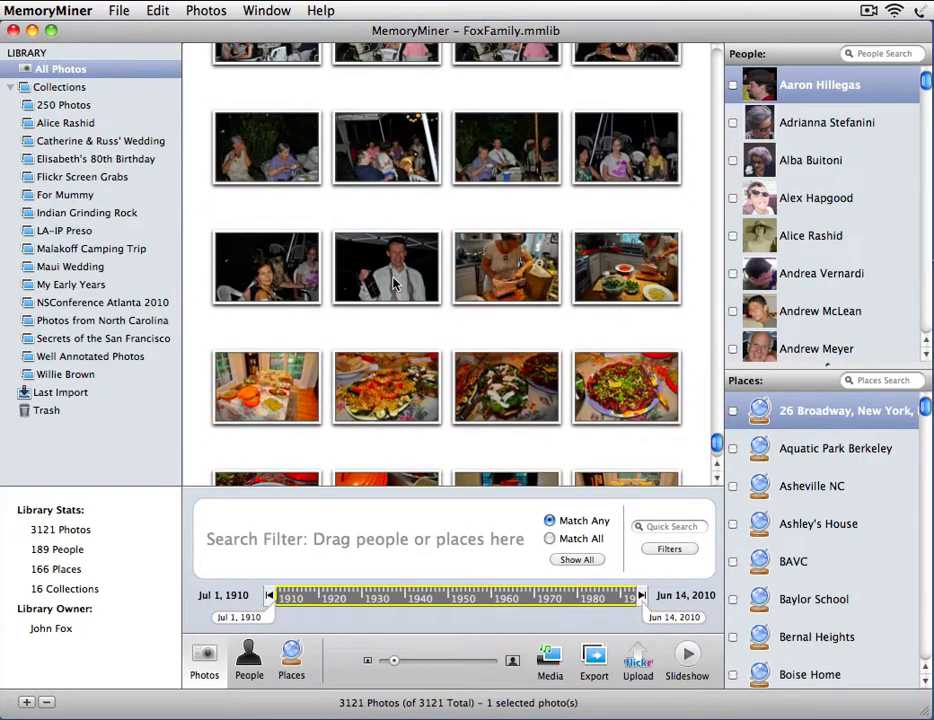
pyautogui.keyDown('super'); pyautogui.click(393, 285); pyautogui.keyUp('super')
pyautogui.scroll(10, 450, 290)
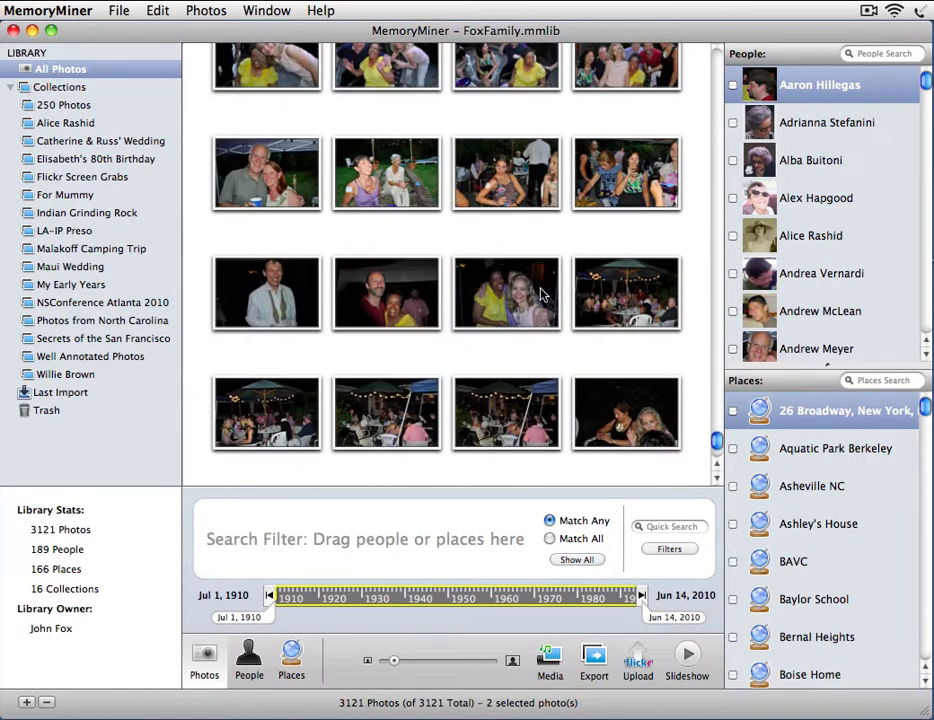
pyautogui.scroll(10, 540, 293)
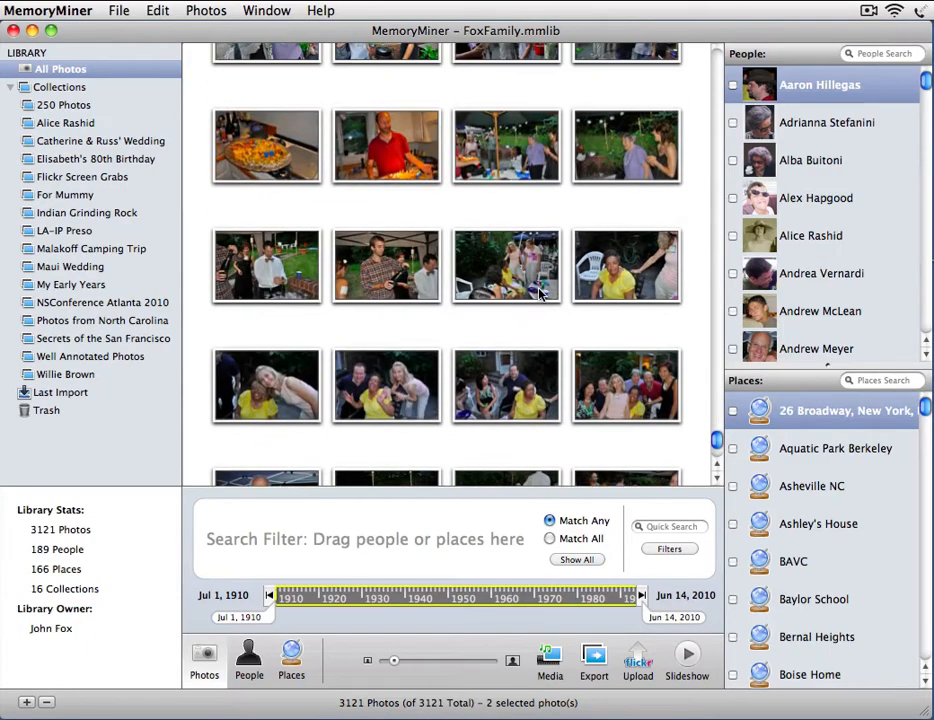
pyautogui.keyDown('super'); pyautogui.click(385, 265); pyautogui.keyUp('super')
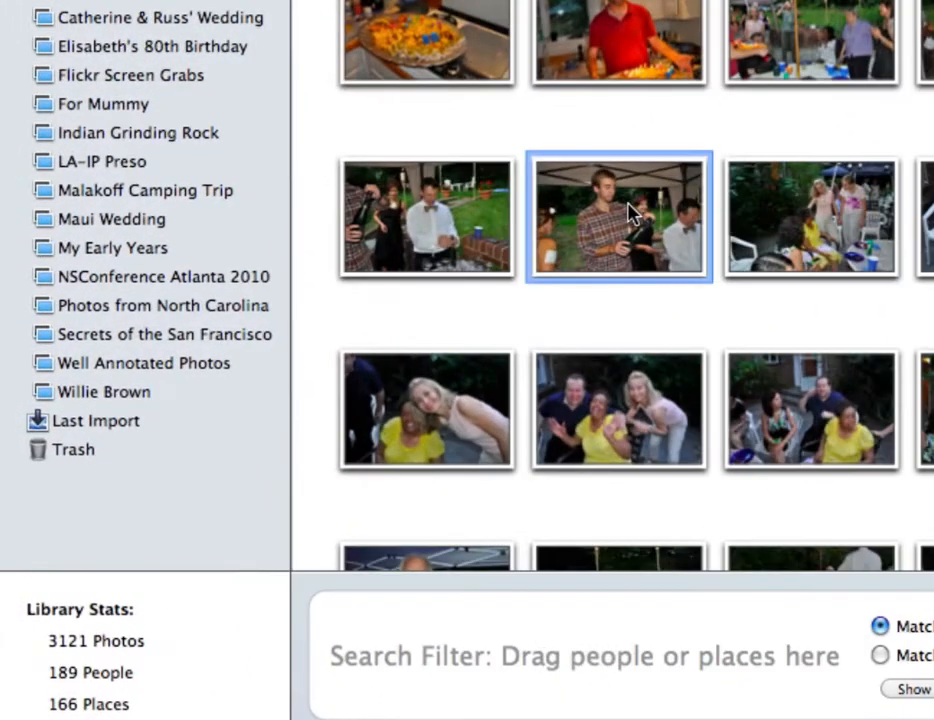
# Drop the three photos into Photos from North Carolina, open it and enlarge the thumbnails
pyautogui.moveTo(385, 265); pyautogui.dragTo(373, 262)
pyautogui.moveTo(593, 205); pyautogui.dragTo(190, 316)
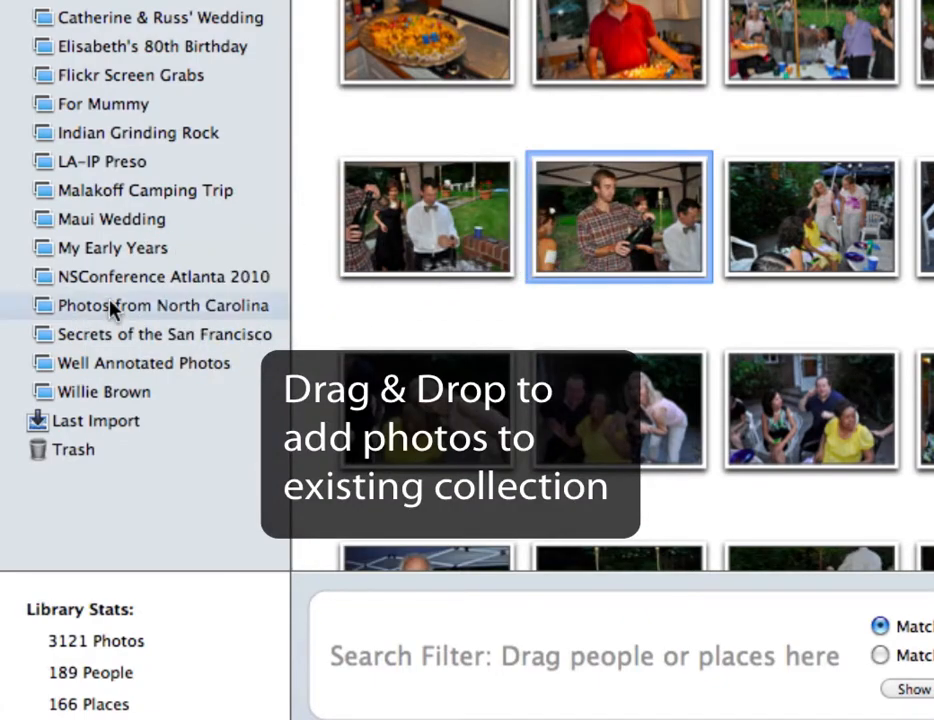
pyautogui.click(110, 309)
pyautogui.click(415, 310)
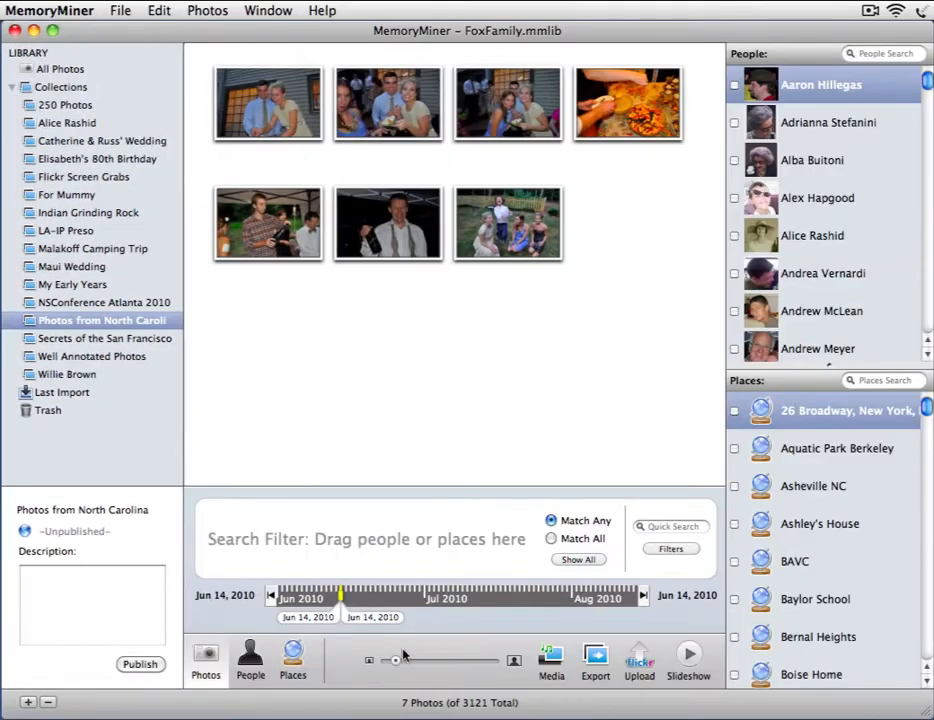
pyautogui.moveTo(395, 660); pyautogui.dragTo(400, 660)
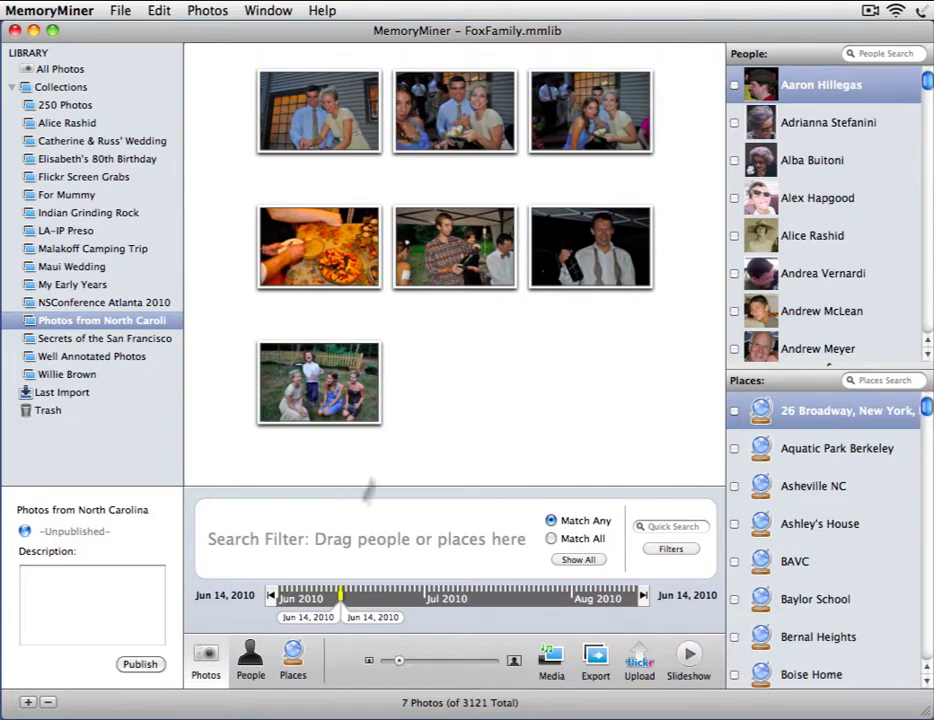
# Check the upload server settings under Configuration, then publish the seven-photo collection
pyautogui.click(140, 665)
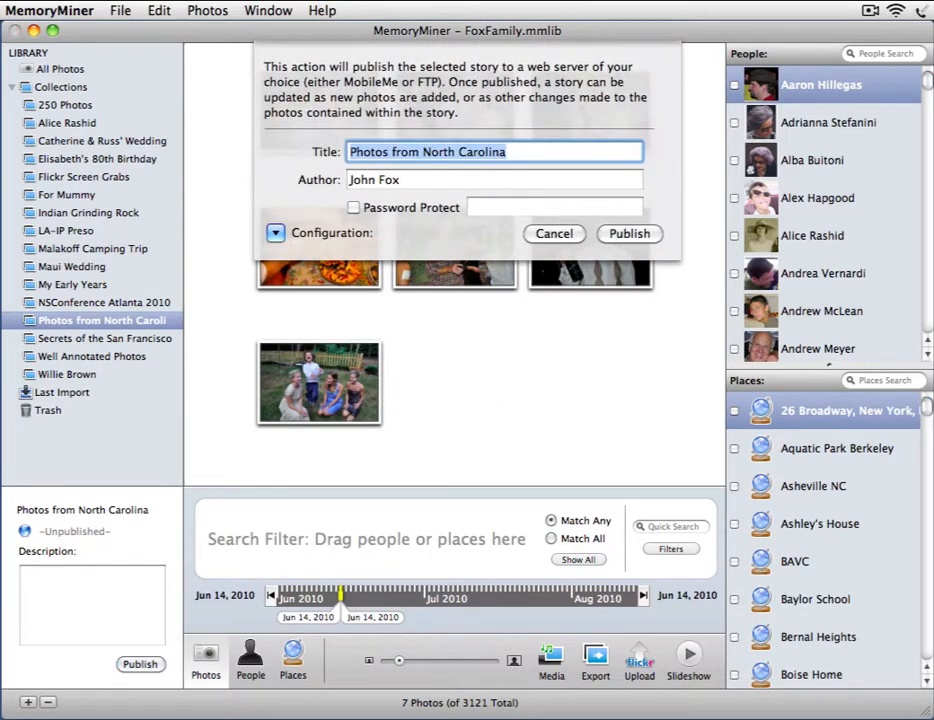
pyautogui.click(276, 232)
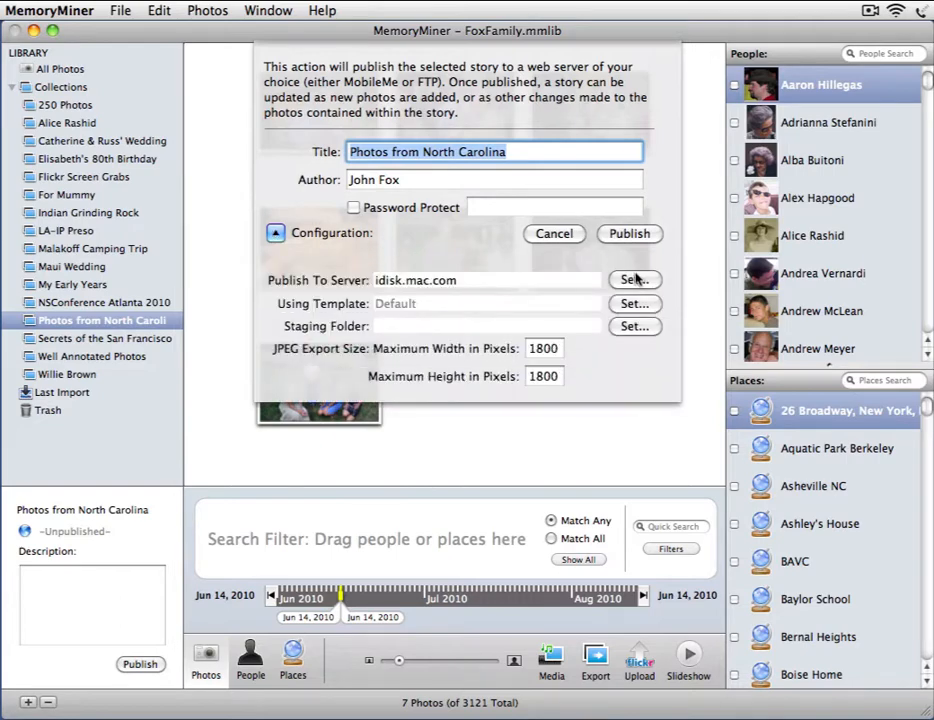
pyautogui.click(634, 280)
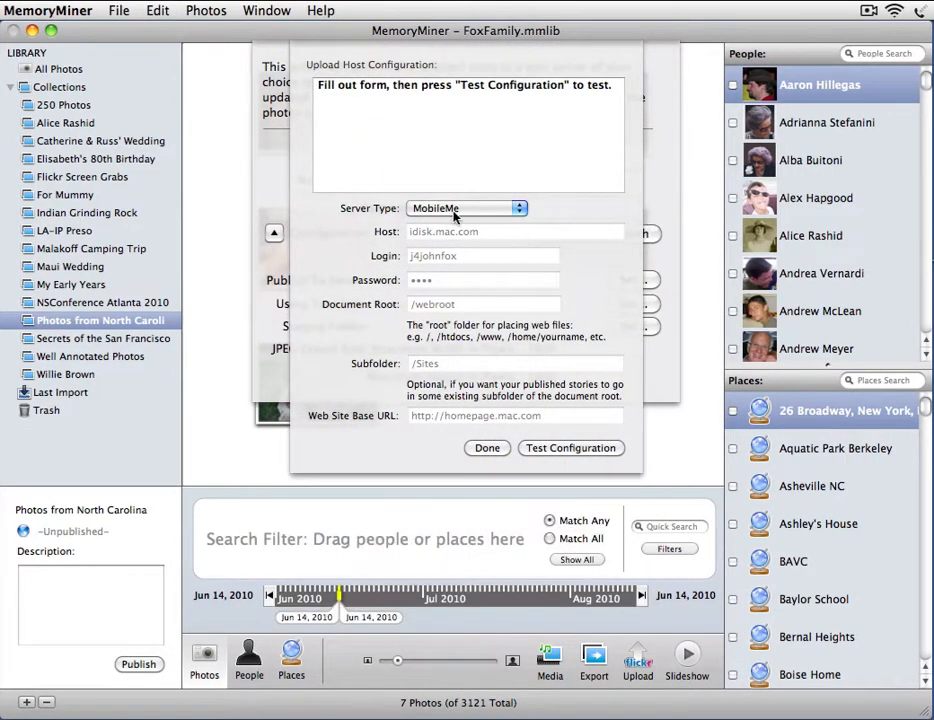
pyautogui.click(488, 449)
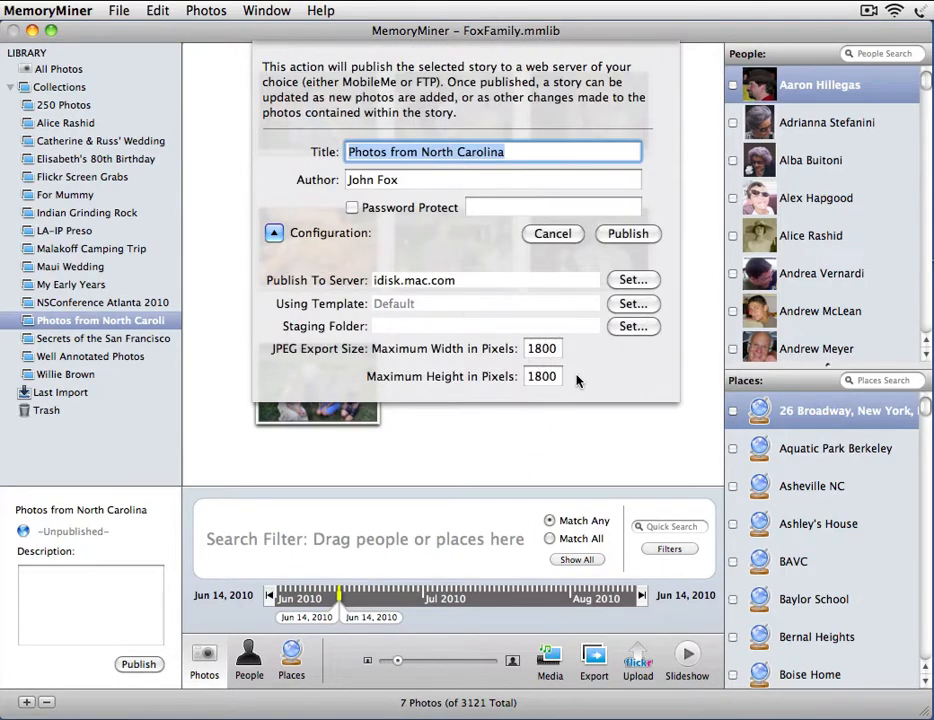
pyautogui.click(273, 232)
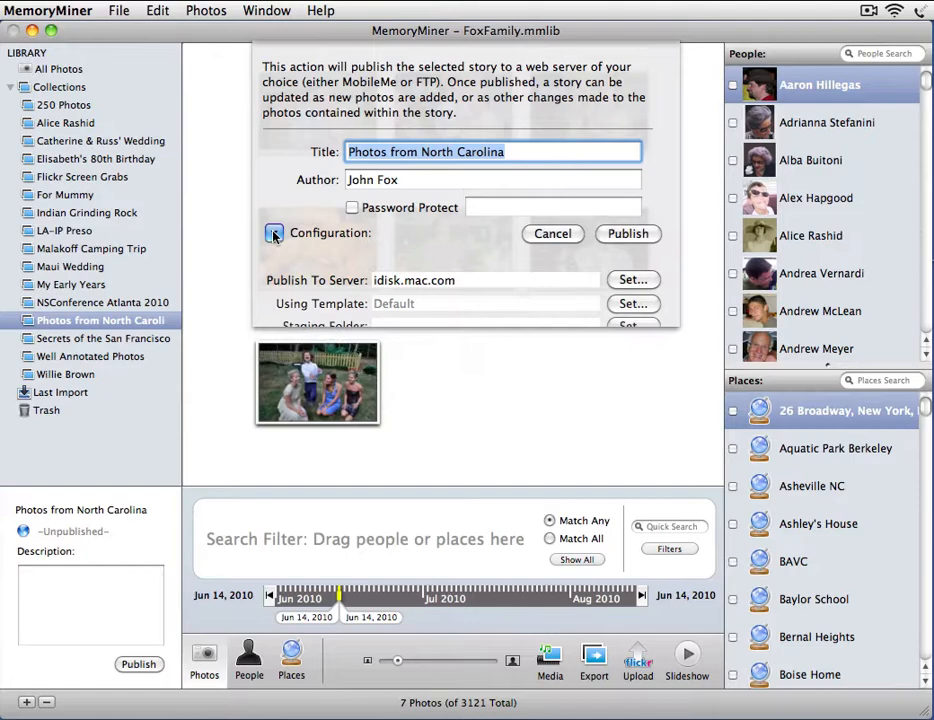
pyautogui.click(628, 233)
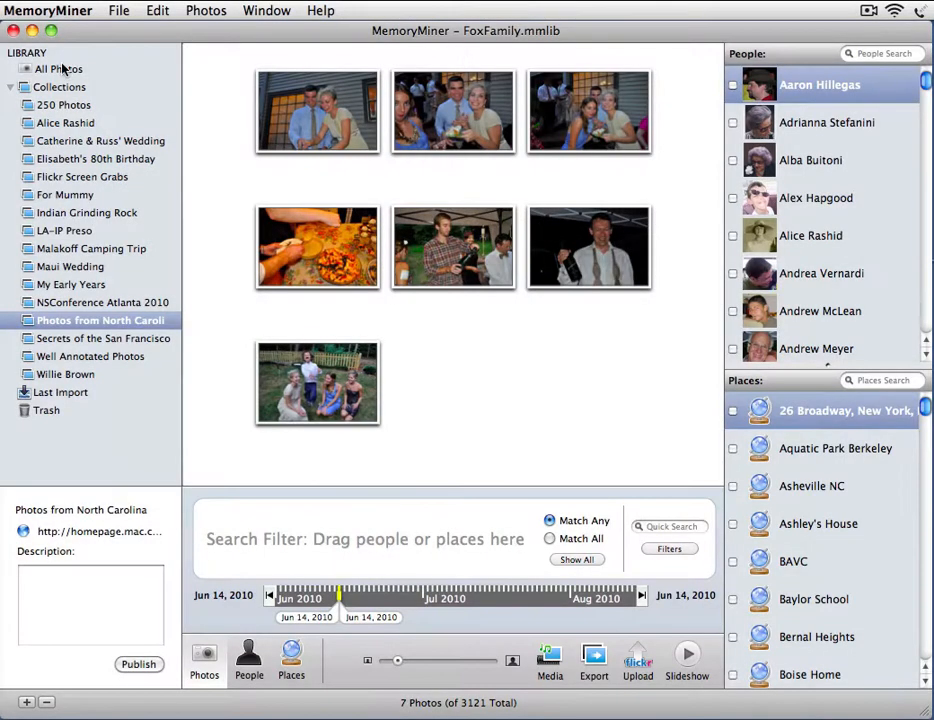
# Drag the kitchen cooking shot and food platter from All Photos into Photos from North Carolina
pyautogui.click(62, 68)
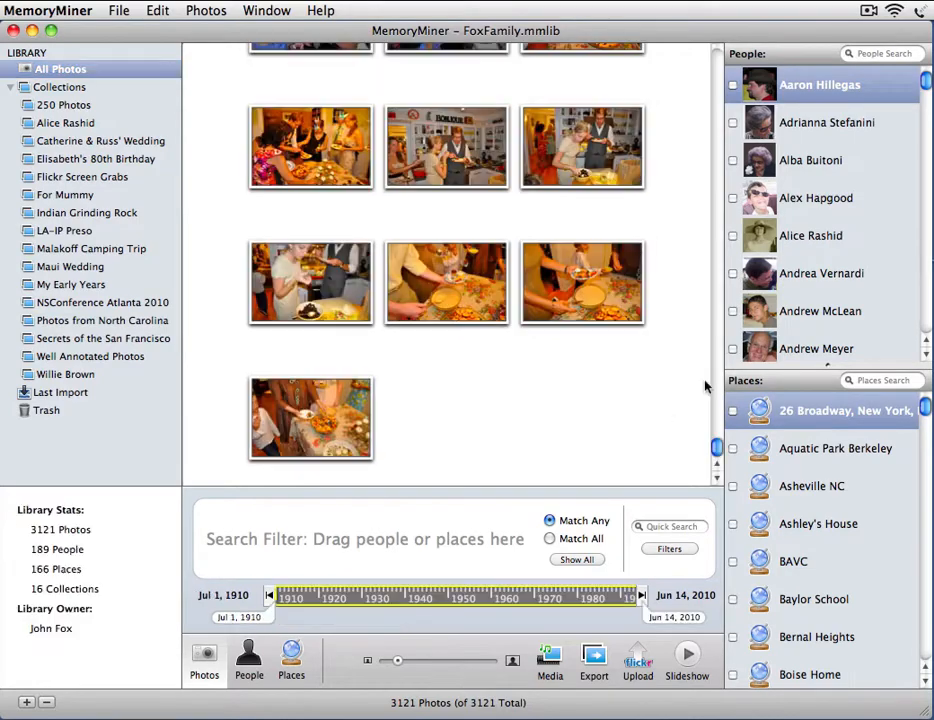
pyautogui.scroll(15, 635, 445)
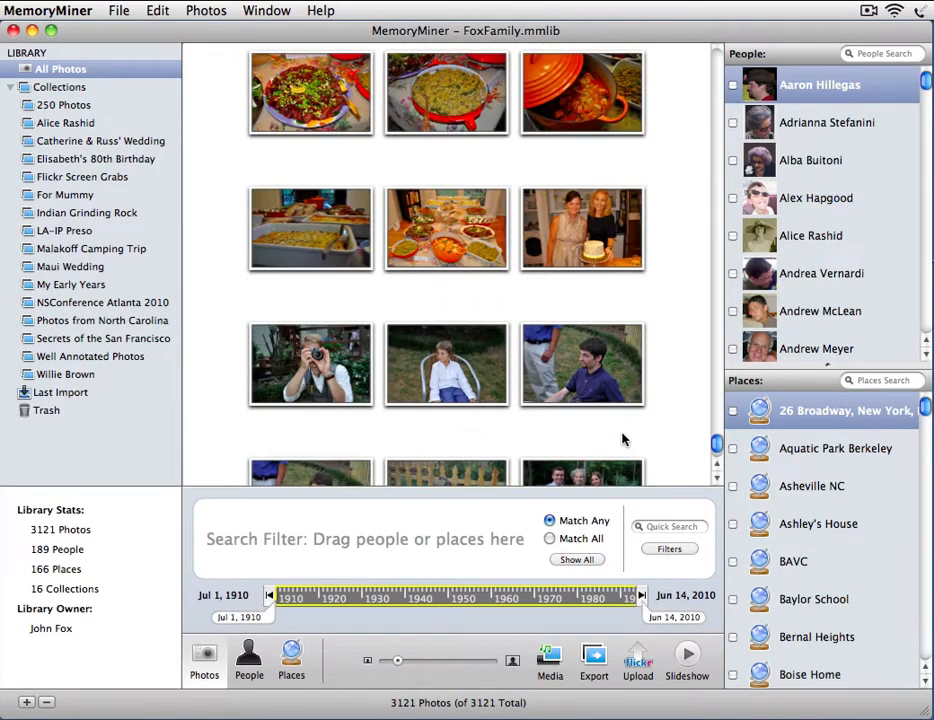
pyautogui.scroll(4, 565, 300)
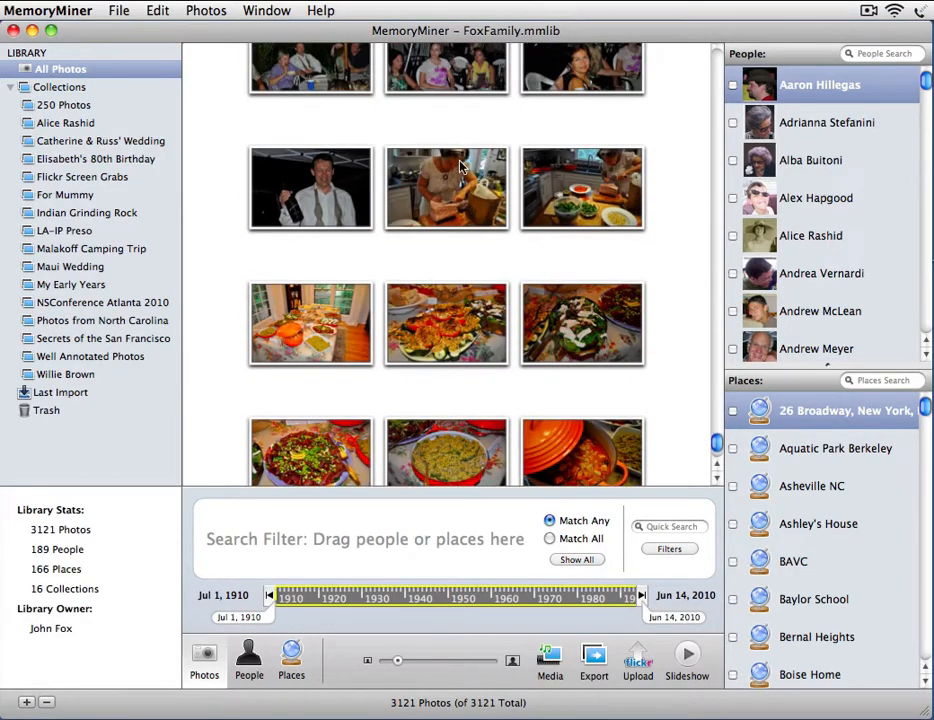
pyautogui.keyDown('super'); pyautogui.click(443, 343); pyautogui.keyUp('super')
pyautogui.moveTo(472, 325); pyautogui.dragTo(115, 320)
pyautogui.click(115, 321)
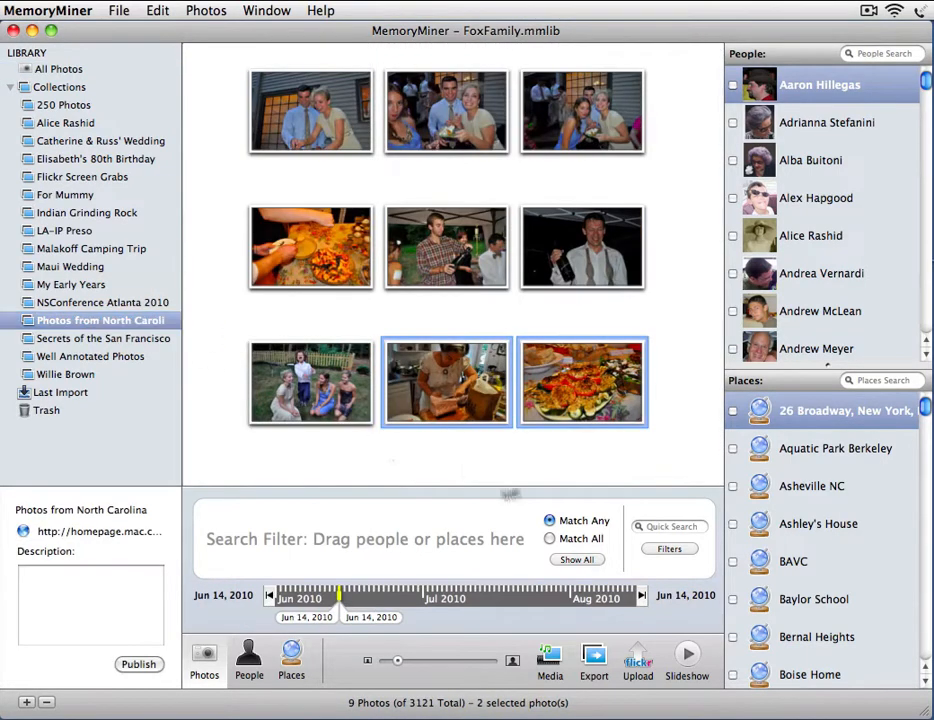
pyautogui.click(680, 316)
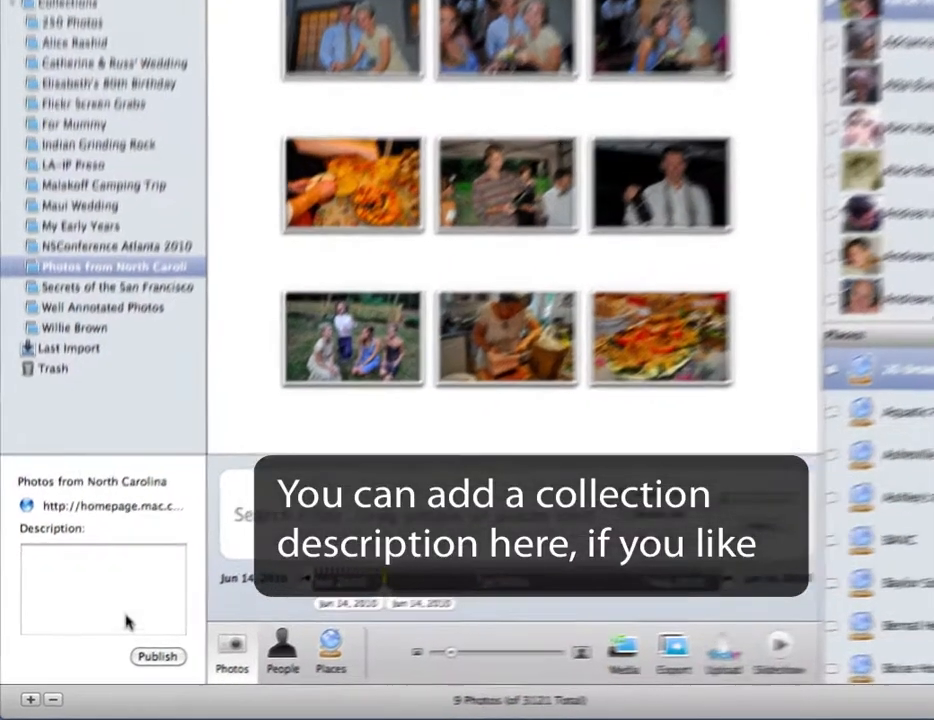
# Enter the collection description 'Some behind the scenes shots.'
pyautogui.click(107, 624)
pyautogui.write('Some behid t')
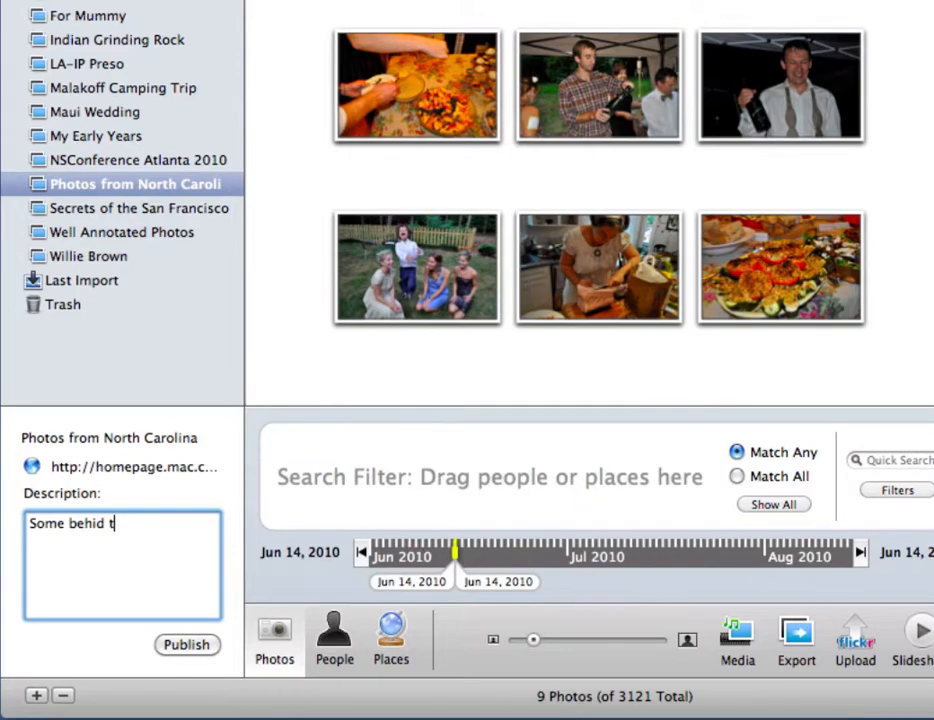
pyautogui.write('hethe ')
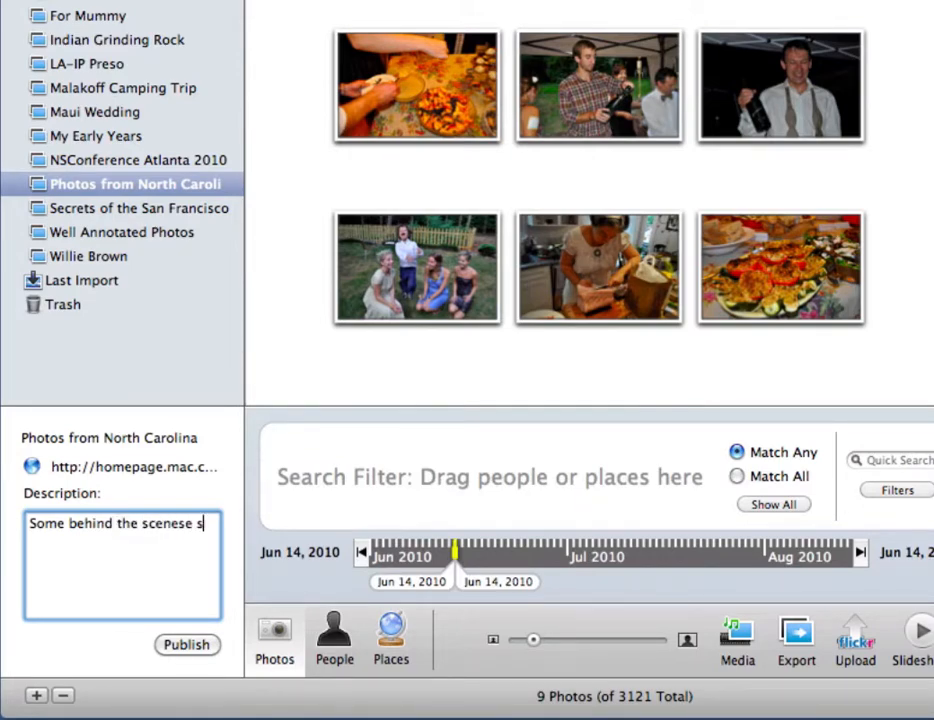
pyautogui.write('scenes shos of')
pyautogui.press('BackSpace')
pyautogui.press('BackSpace')
pyautogui.press('BackSpace')
pyautogui.press('BackSpace')
pyautogui.write('t')
# Rename the collection to 'Photos from NC' and bring up its publish settings
pyautogui.doubleClick(119, 437)
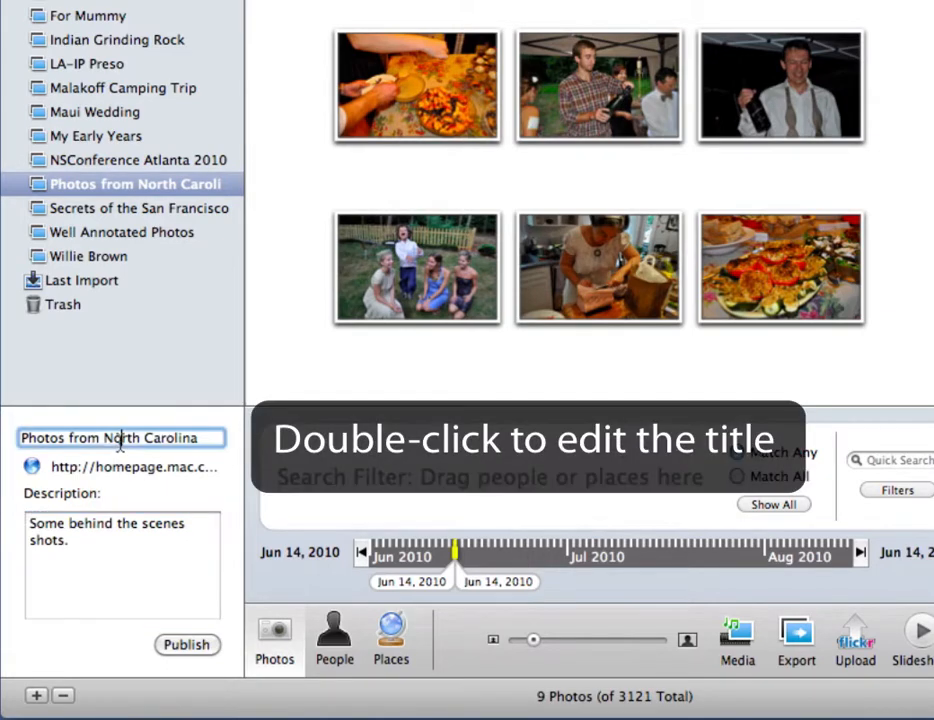
pyautogui.moveTo(180, 437); pyautogui.dragTo(198, 438)
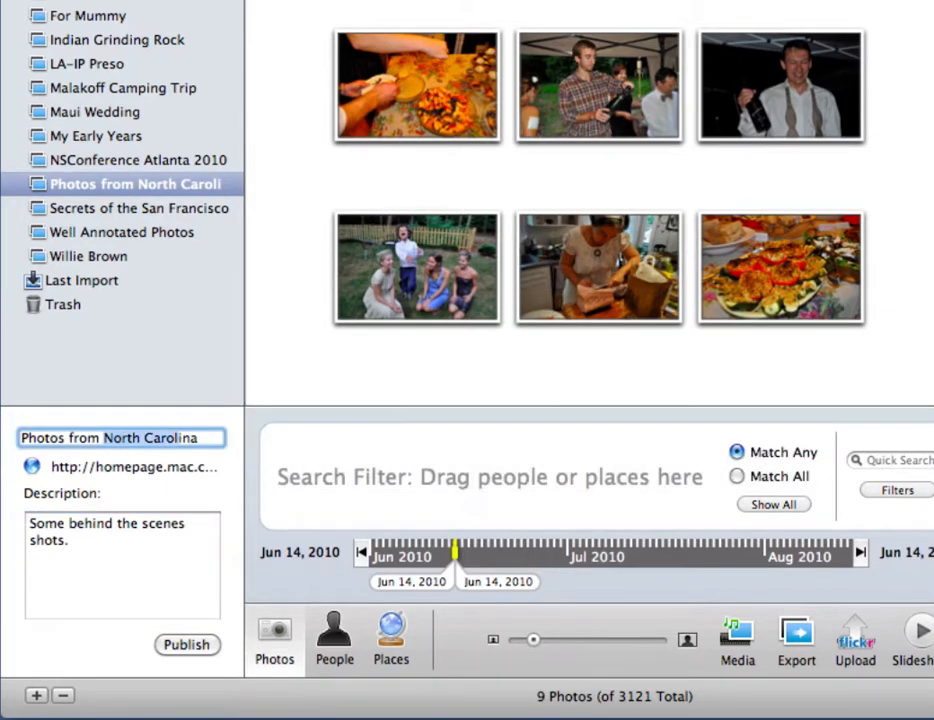
pyautogui.write('NC')
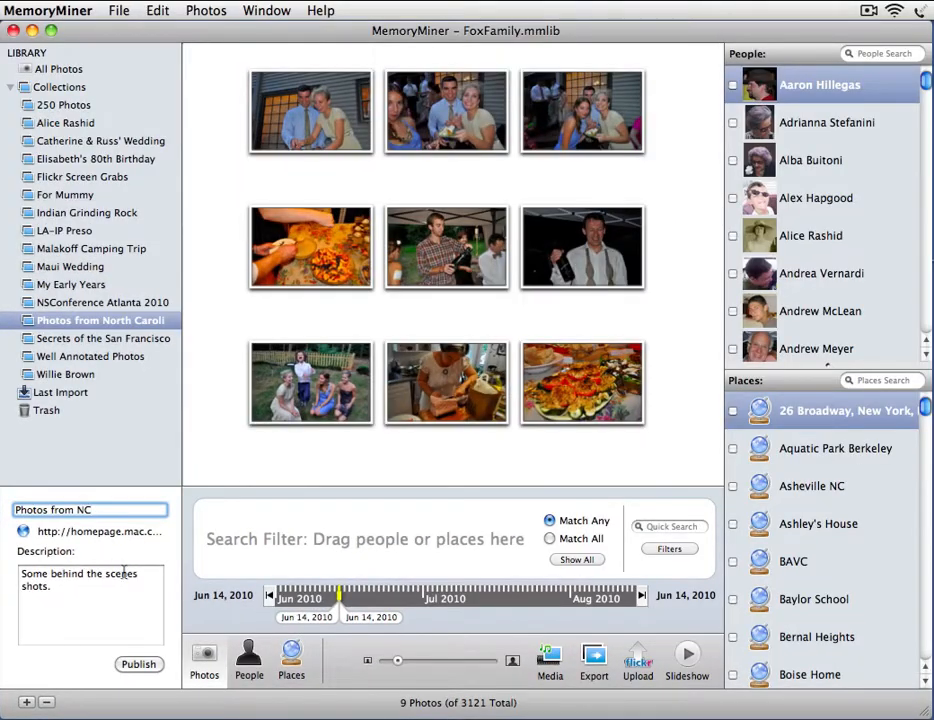
pyautogui.click(40, 625)
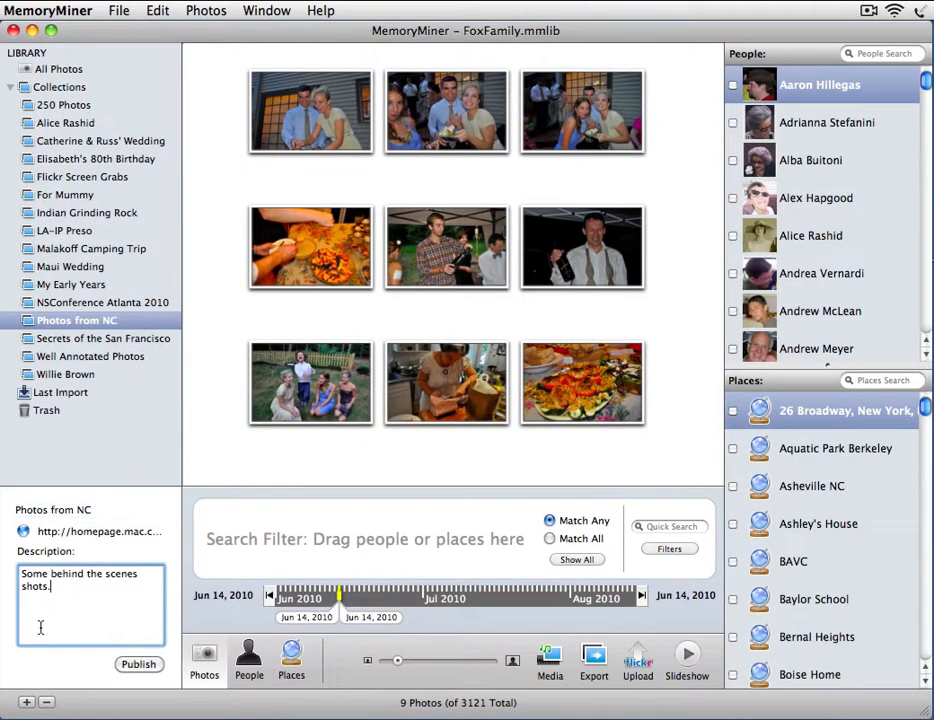
pyautogui.click(139, 664)
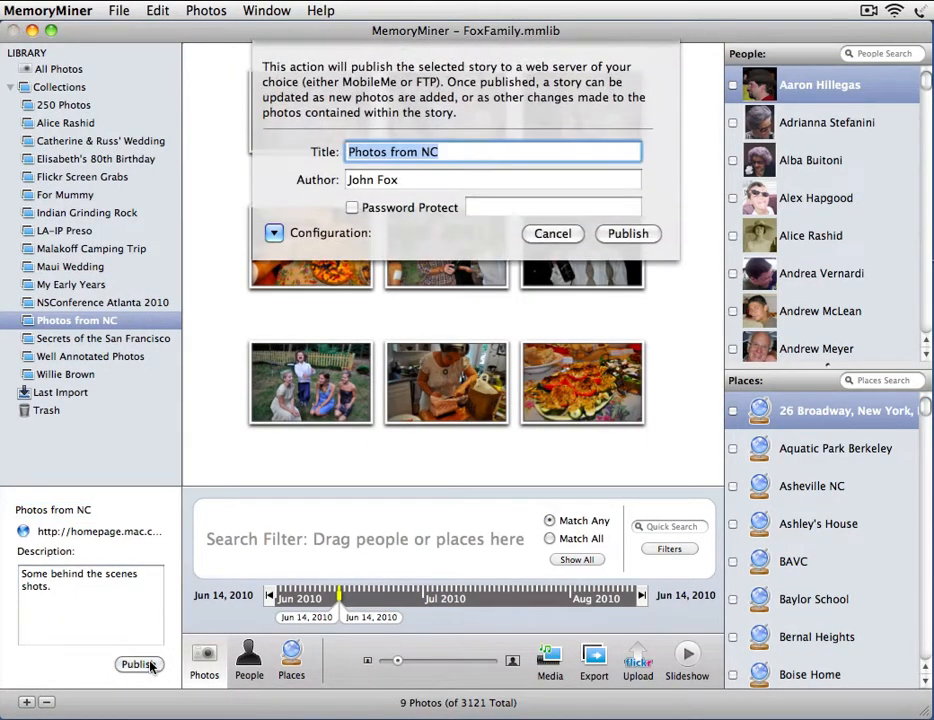
# Publish the renamed nine-photo 'Photos from NC' collection again
pyautogui.click(627, 234)
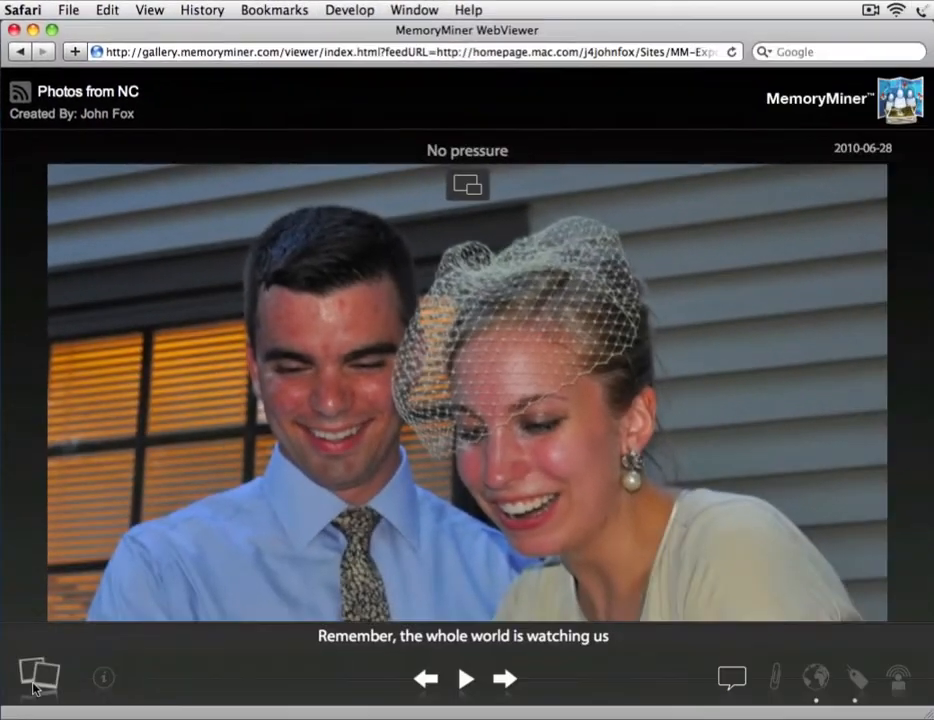
# Filter the gallery to one tagged person's items and step through the tagged regions
pyautogui.click(38, 680)
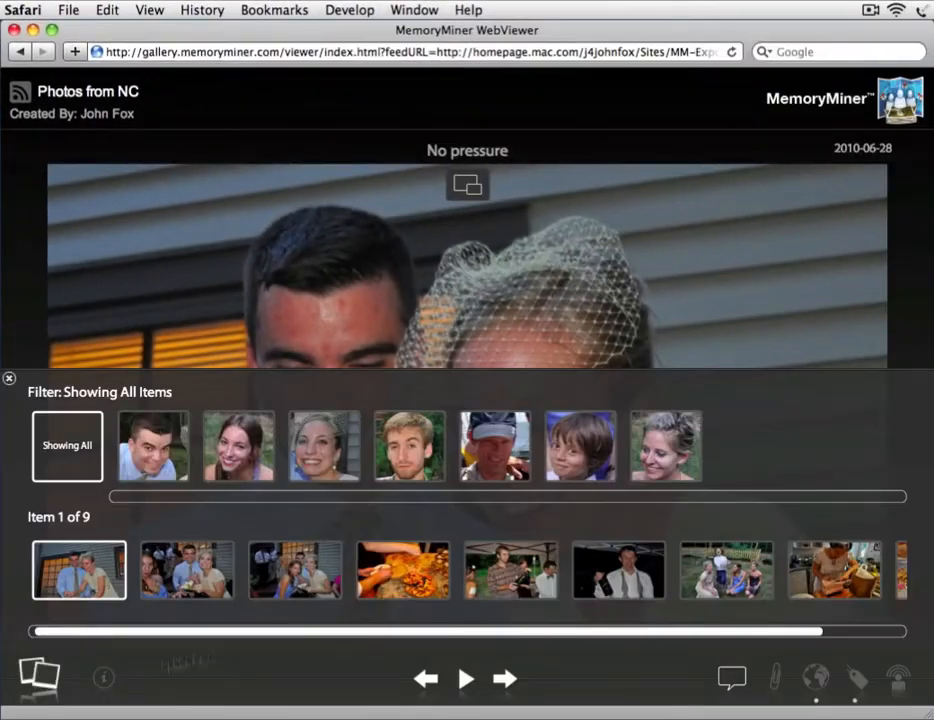
pyautogui.click(590, 466)
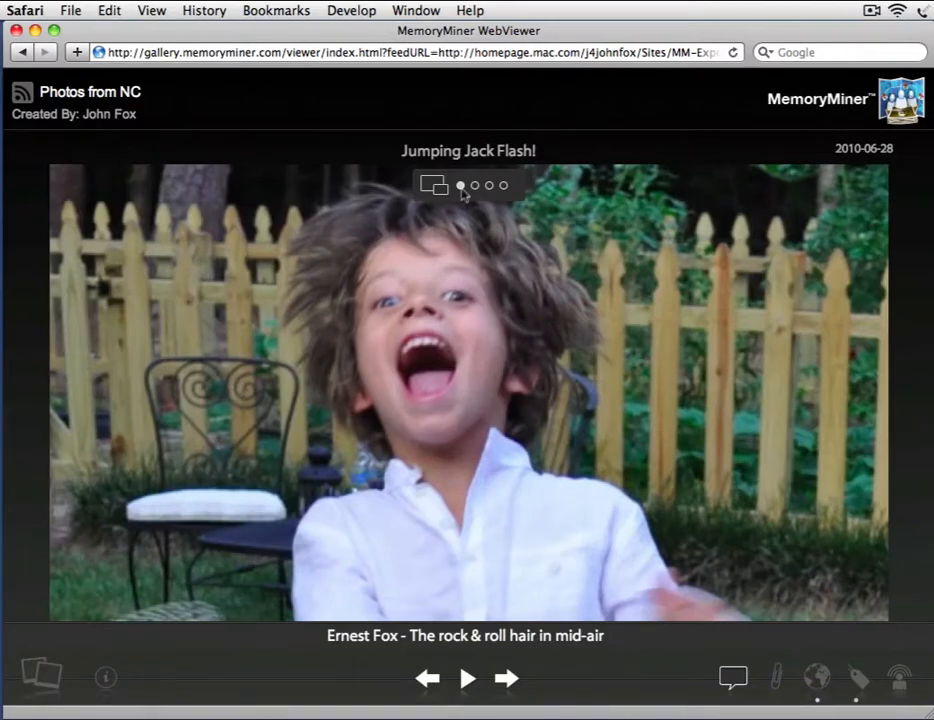
pyautogui.click(476, 187)
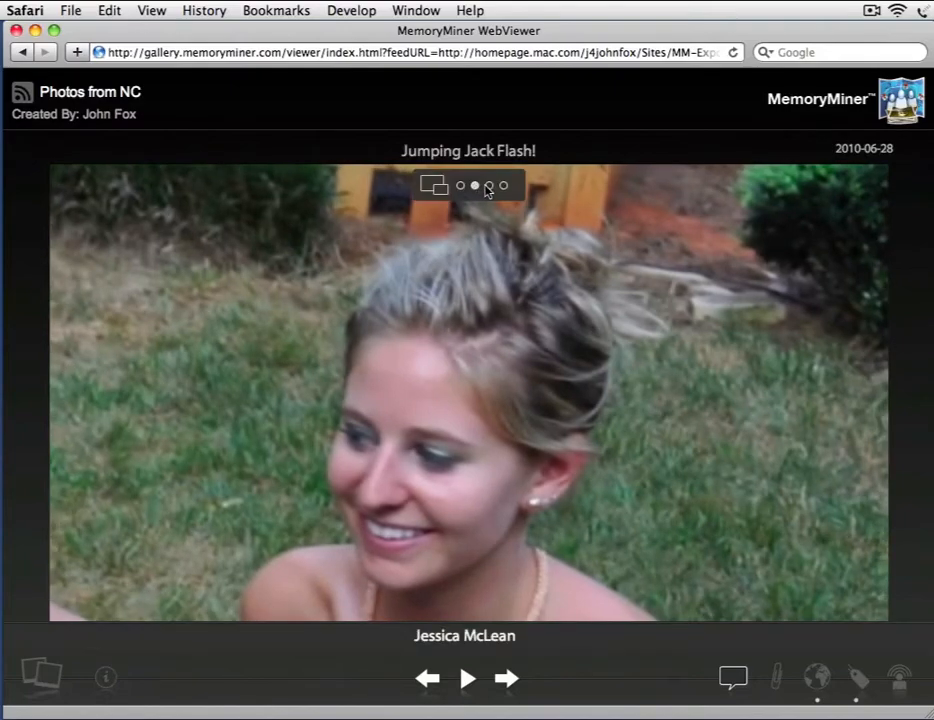
pyautogui.click(488, 186)
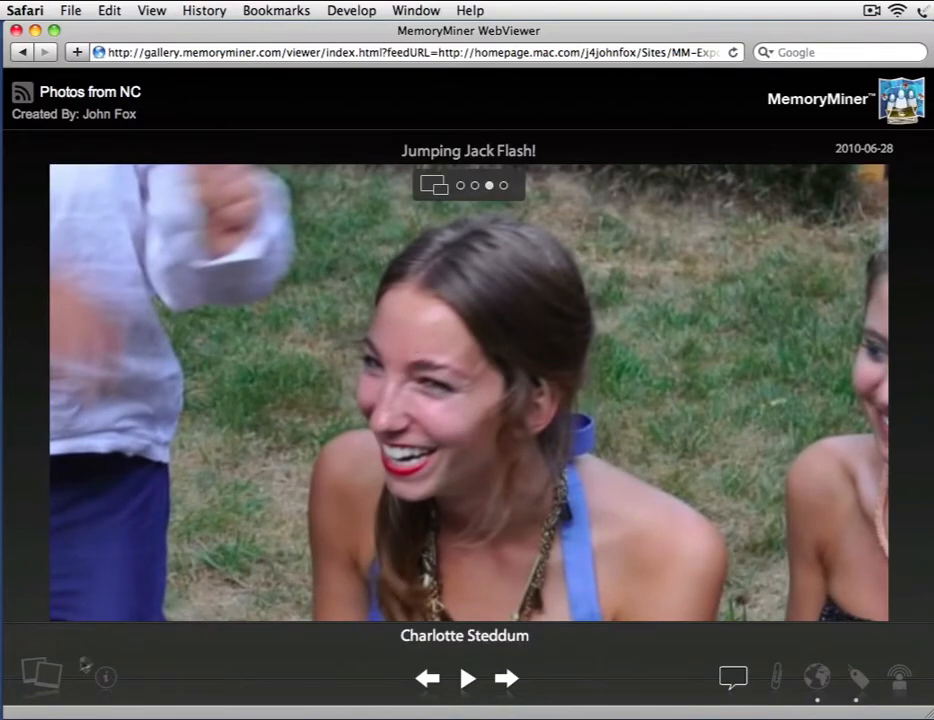
# Show all items, view the kitchen photo (item 8 of 9), then close the gallery
pyautogui.click(40, 673)
pyautogui.click(66, 472)
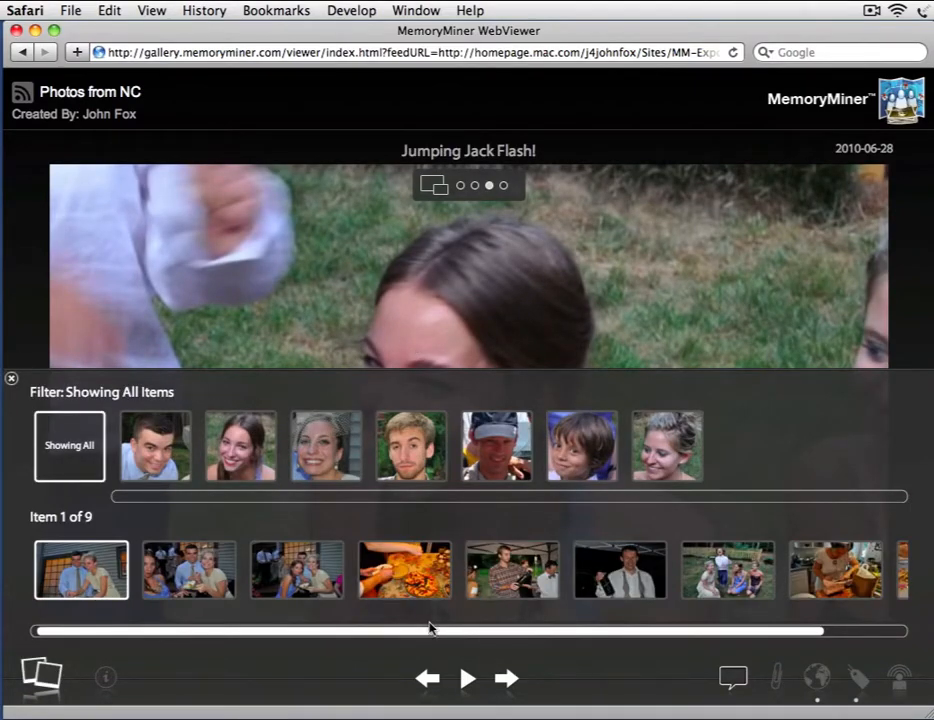
pyautogui.moveTo(430, 628); pyautogui.dragTo(513, 629)
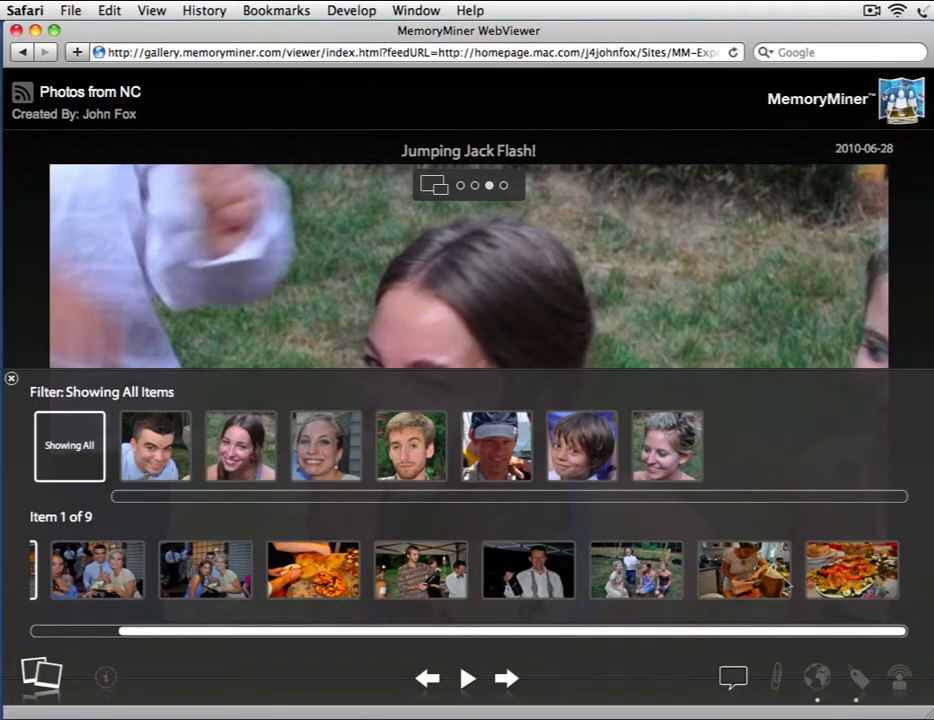
pyautogui.click(744, 569)
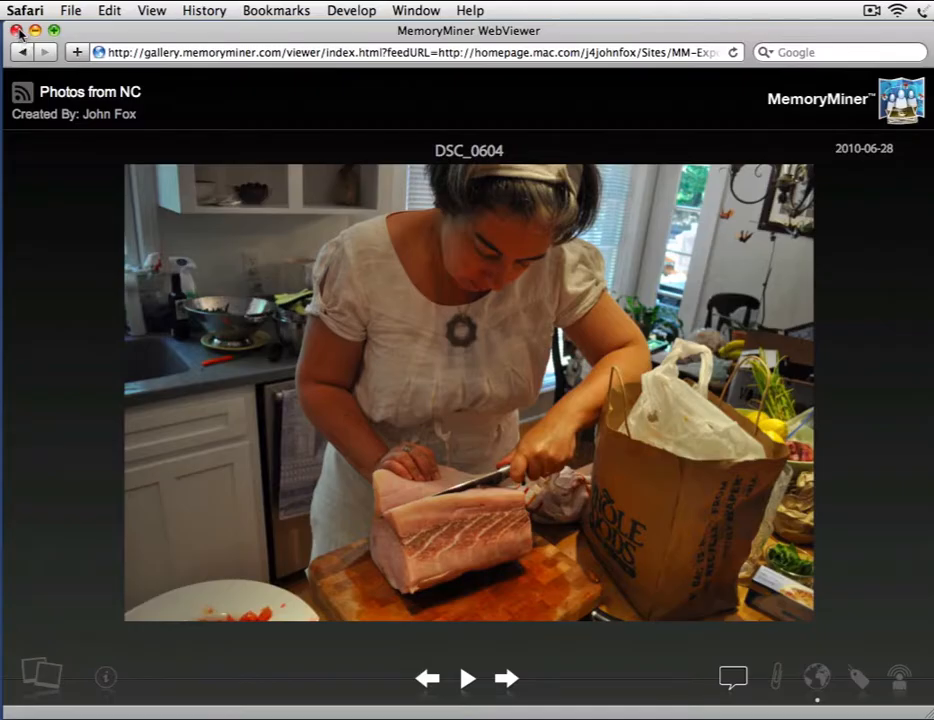
pyautogui.click(15, 26)
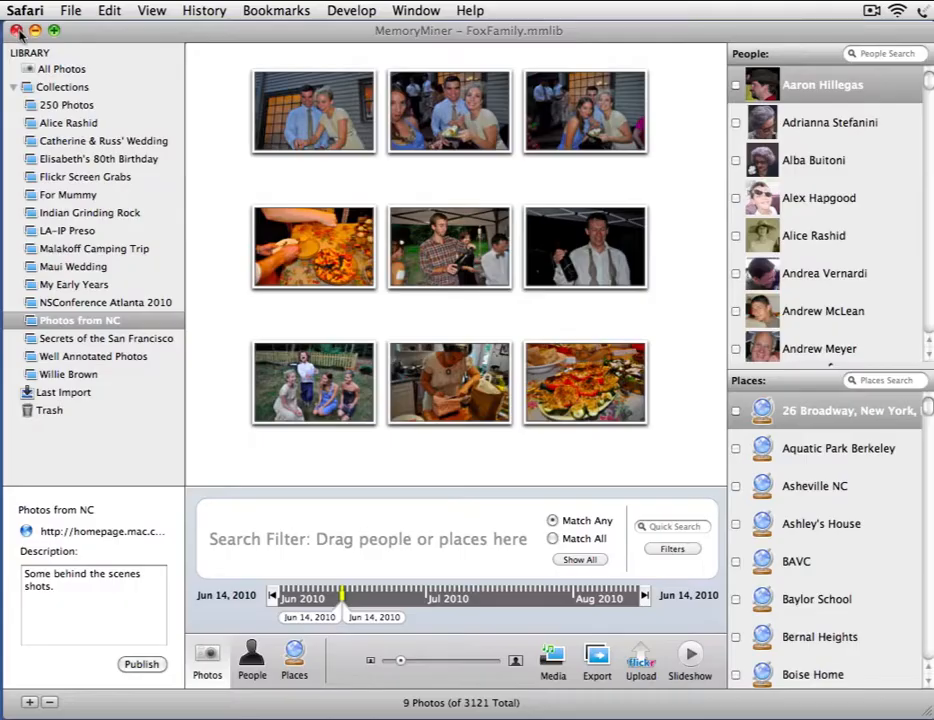
# Open the kitchen photo and title it "Can you tell she's a pro?"
pyautogui.click(474, 401)
pyautogui.click(474, 401)
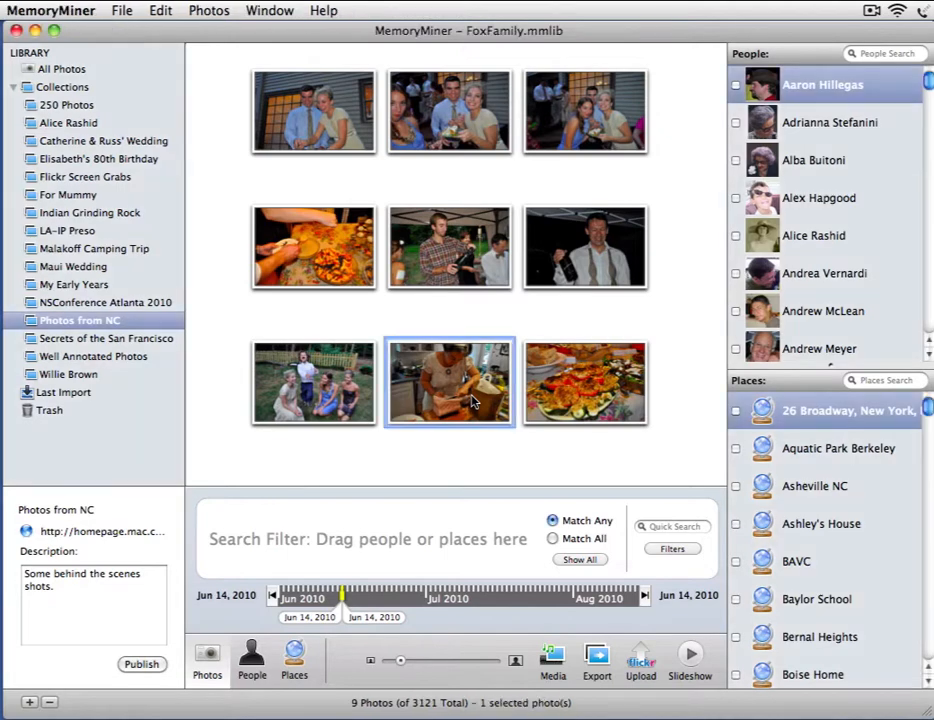
pyautogui.doubleClick(474, 401)
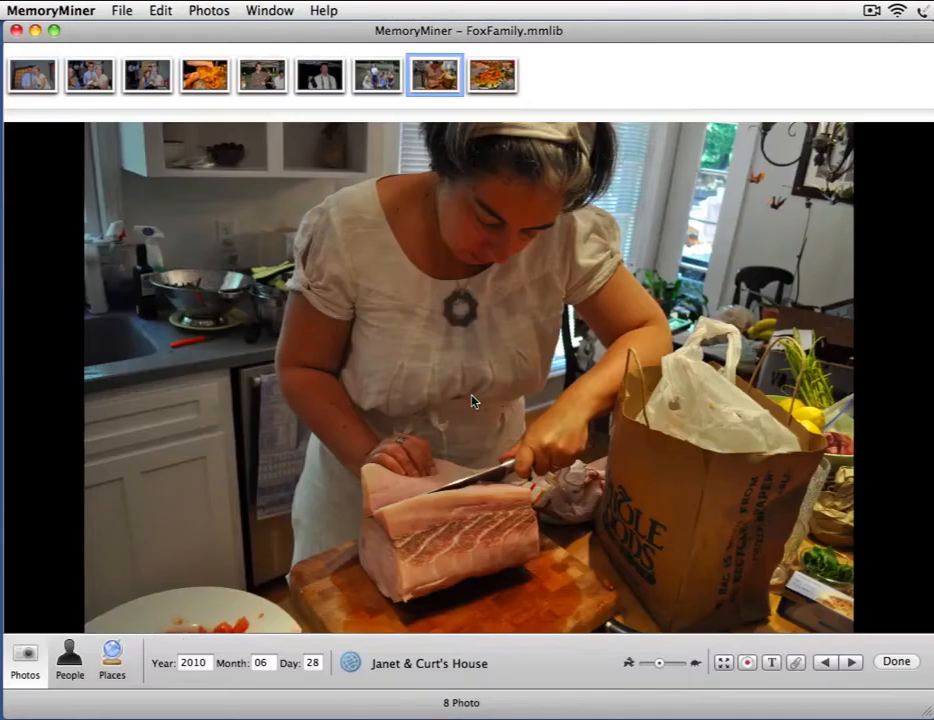
pyautogui.click(772, 662)
pyautogui.write("Can you tell she's a pro?")
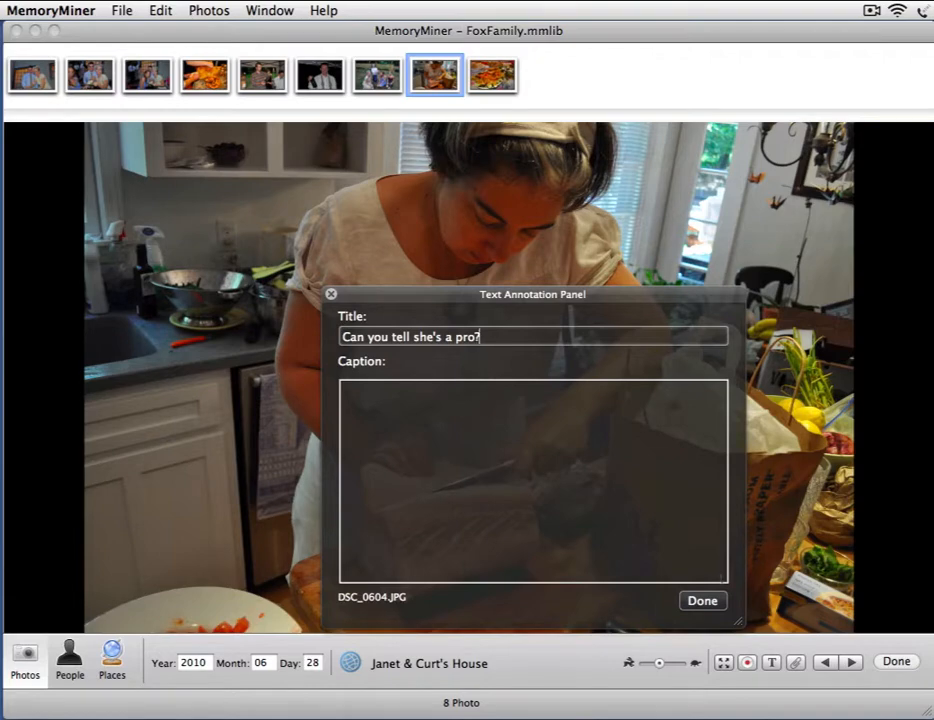
pyautogui.press('Return')
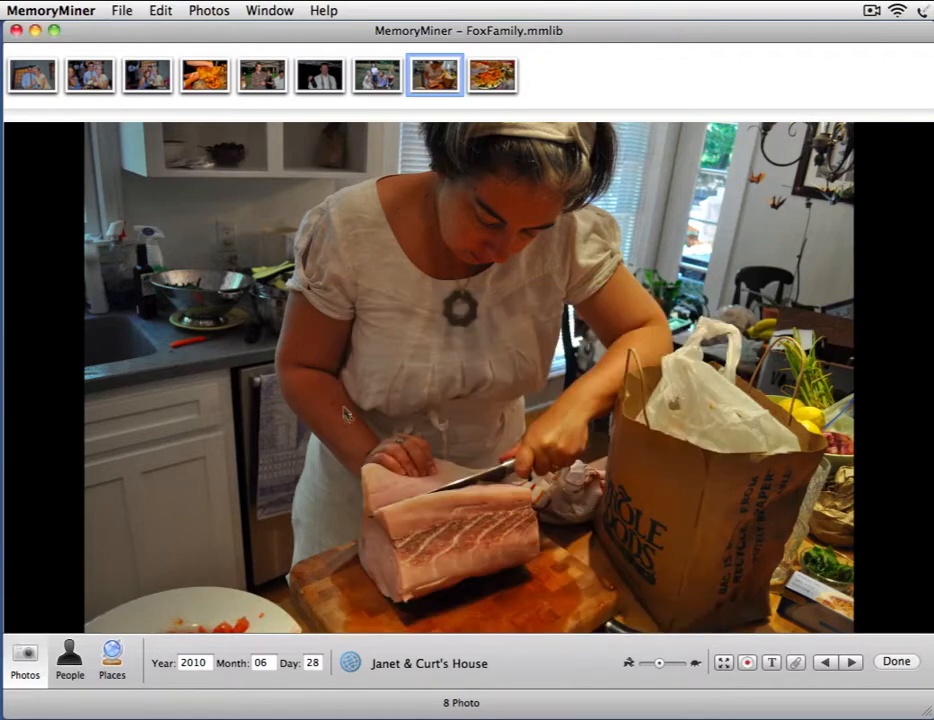
# Mark a region over the meat with the note 'Woe be upon this loin of swordfish'
pyautogui.moveTo(343, 402); pyautogui.dragTo(587, 603)
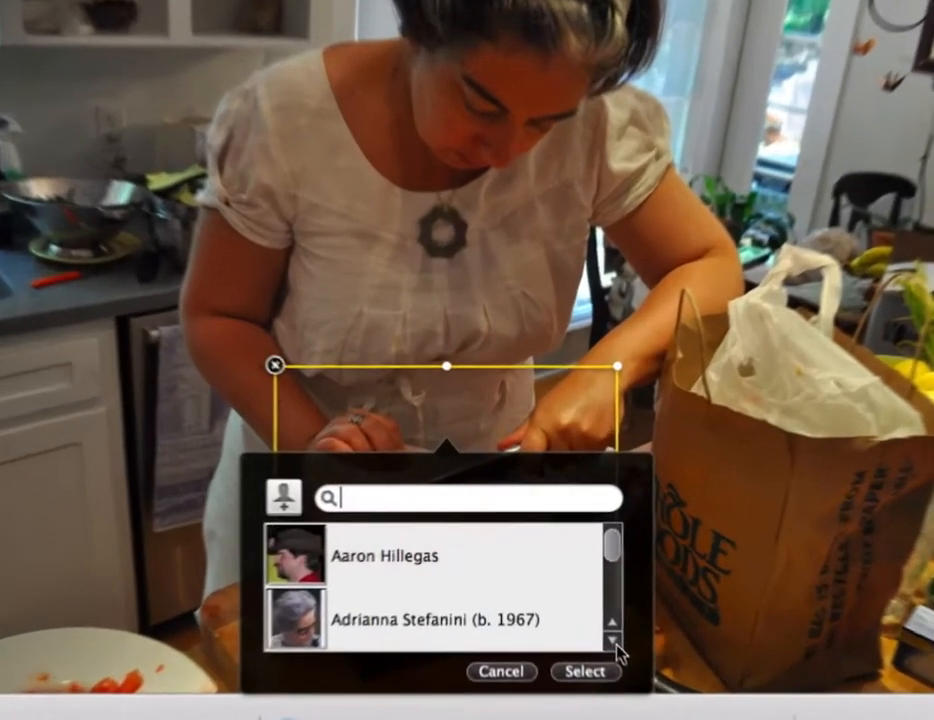
pyautogui.click(560, 670)
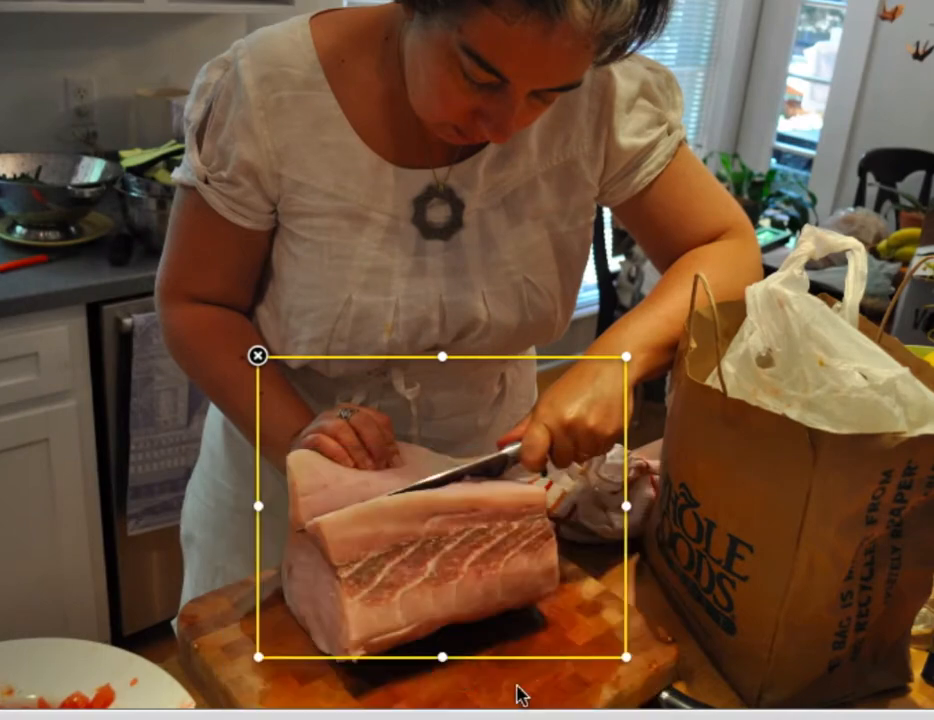
pyautogui.click(422, 670)
pyautogui.write('Woe')
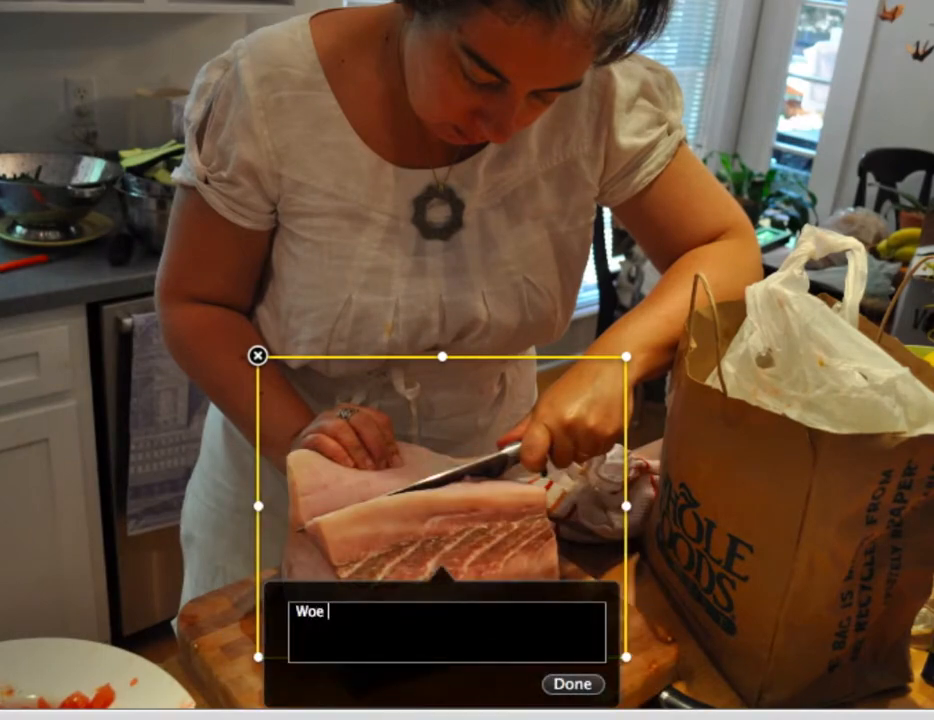
pyautogui.write(' be upon t')
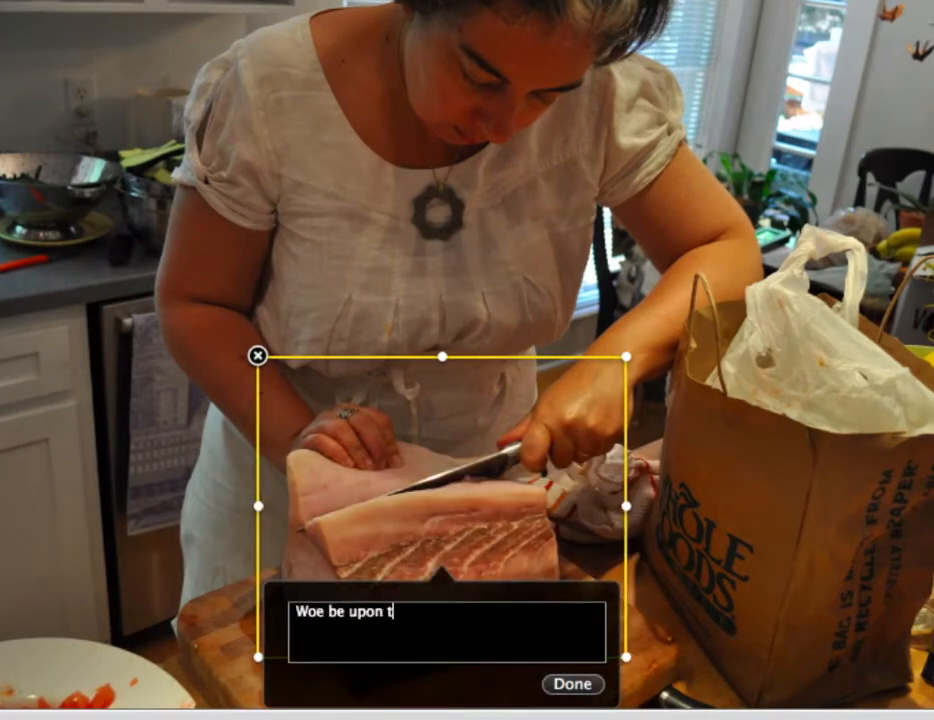
pyautogui.write('his loin of swordfish')
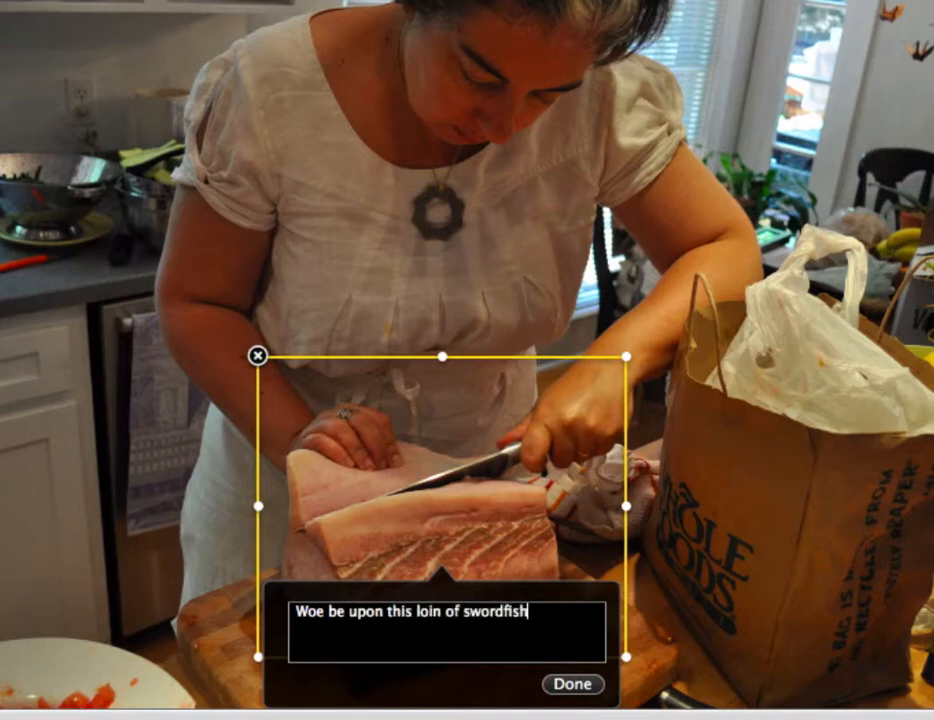
pyautogui.click(562, 688)
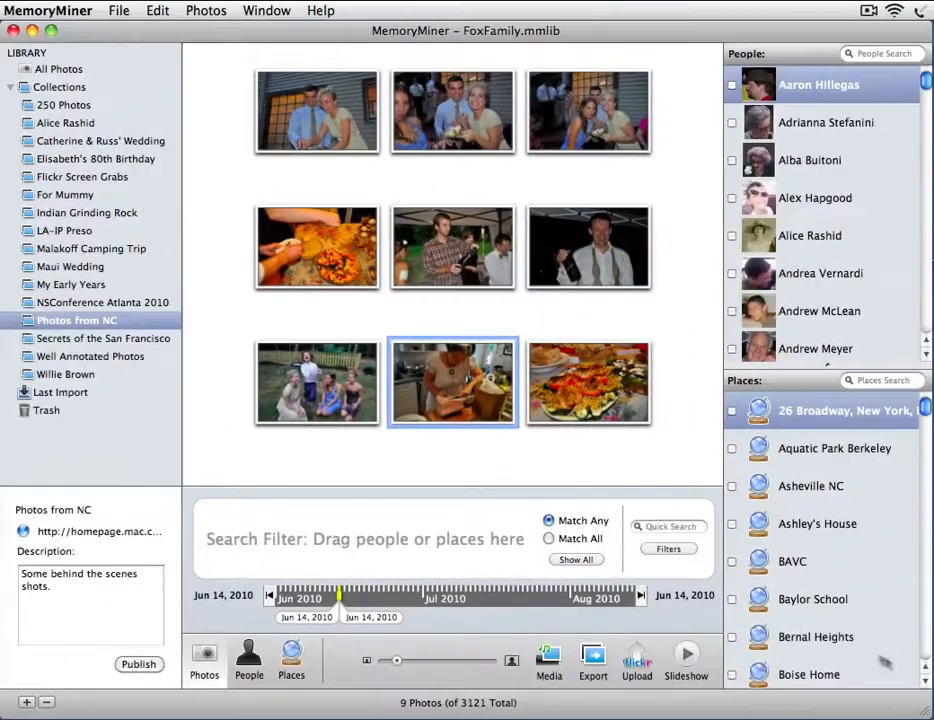
# Republish 'Photos from NC' from the collection's publish sheet
pyautogui.click(139, 664)
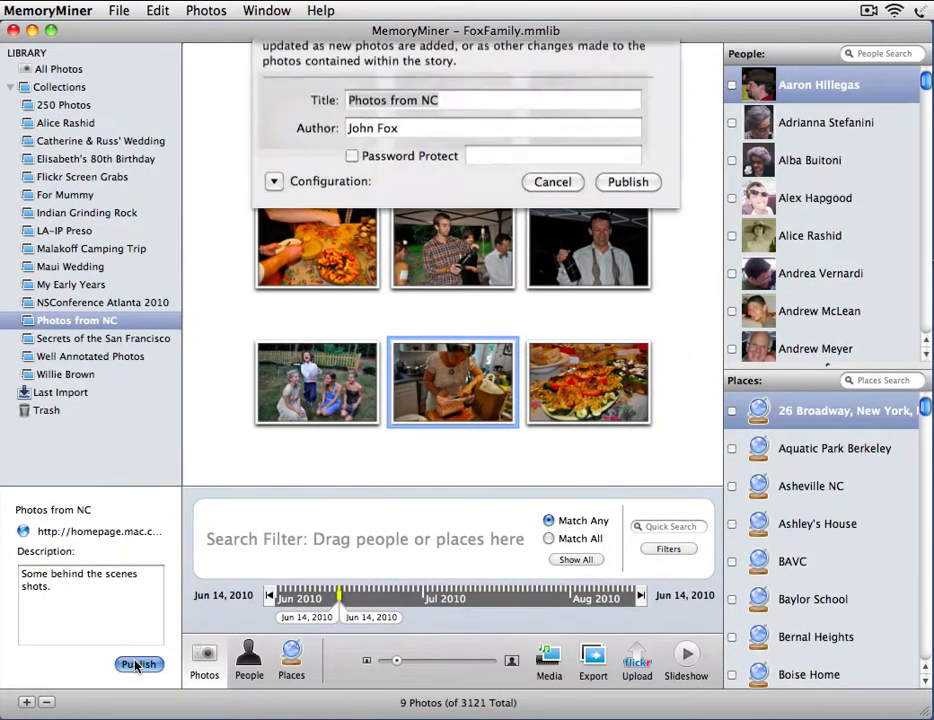
pyautogui.click(628, 233)
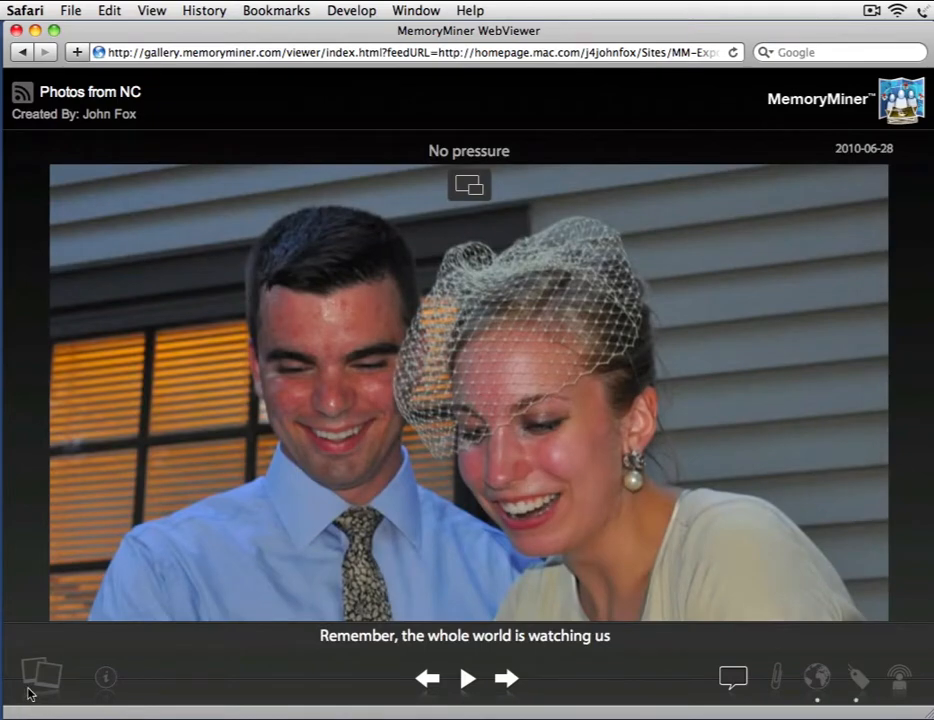
# Scroll the gallery's item strip to the end and open the kitchen photo, item 8 of 9
pyautogui.click(41, 673)
pyautogui.moveTo(367, 636); pyautogui.dragTo(702, 622)
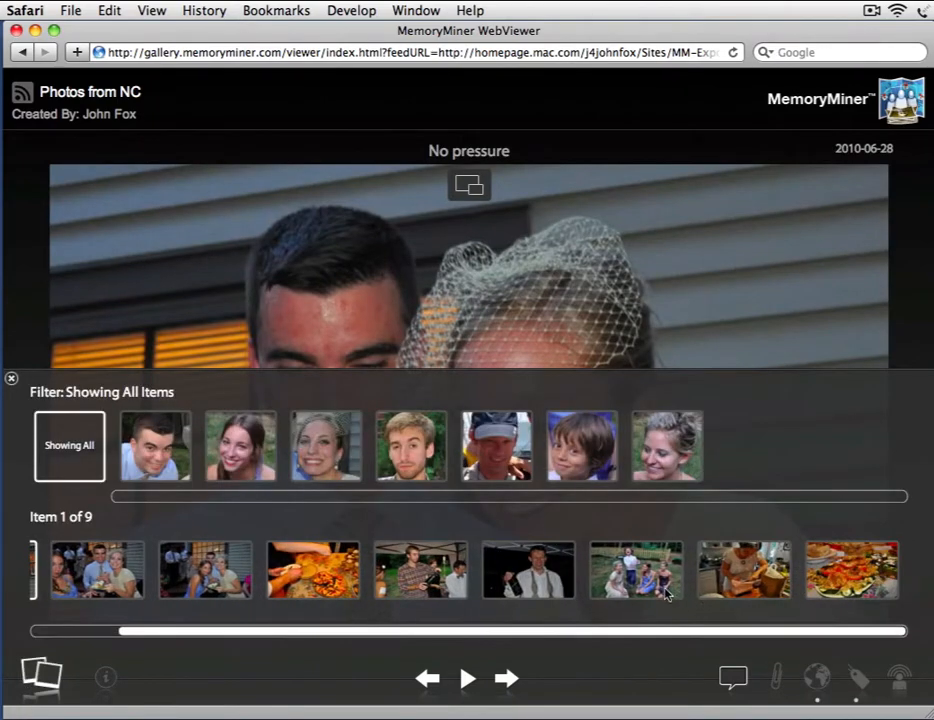
pyautogui.click(745, 588)
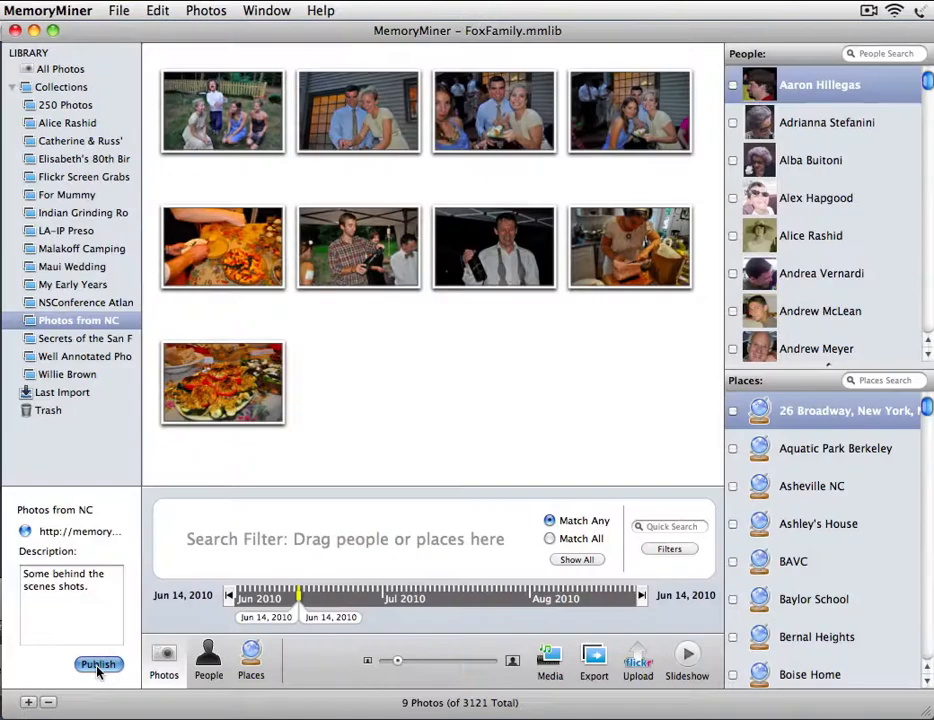
# Open the upload host settings from the publish options and choose FTP as the server type
pyautogui.click(98, 663)
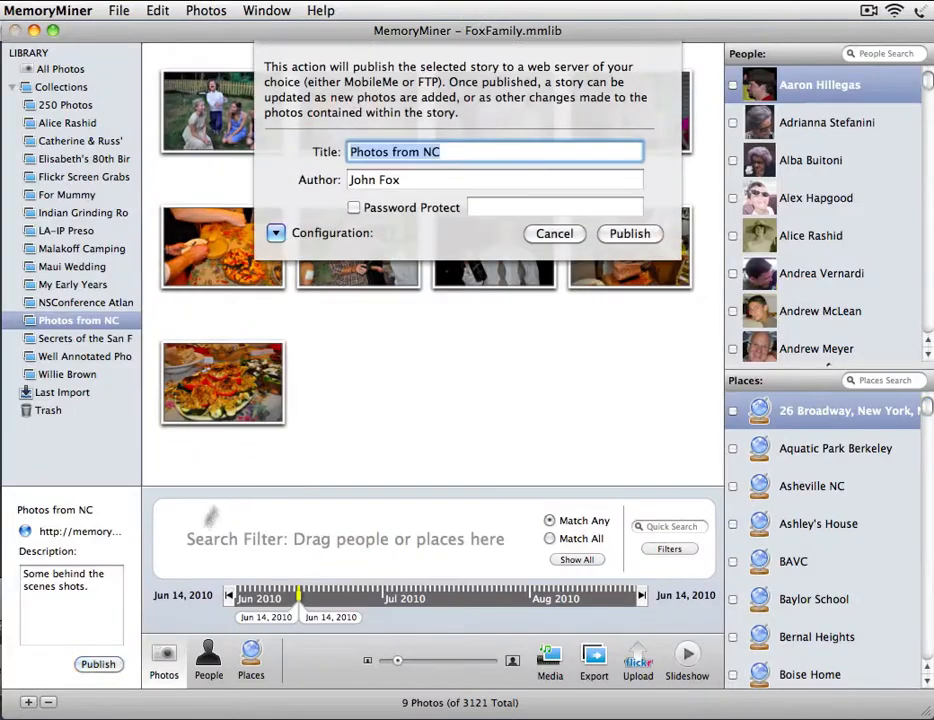
pyautogui.click(185, 293)
pyautogui.click(693, 358)
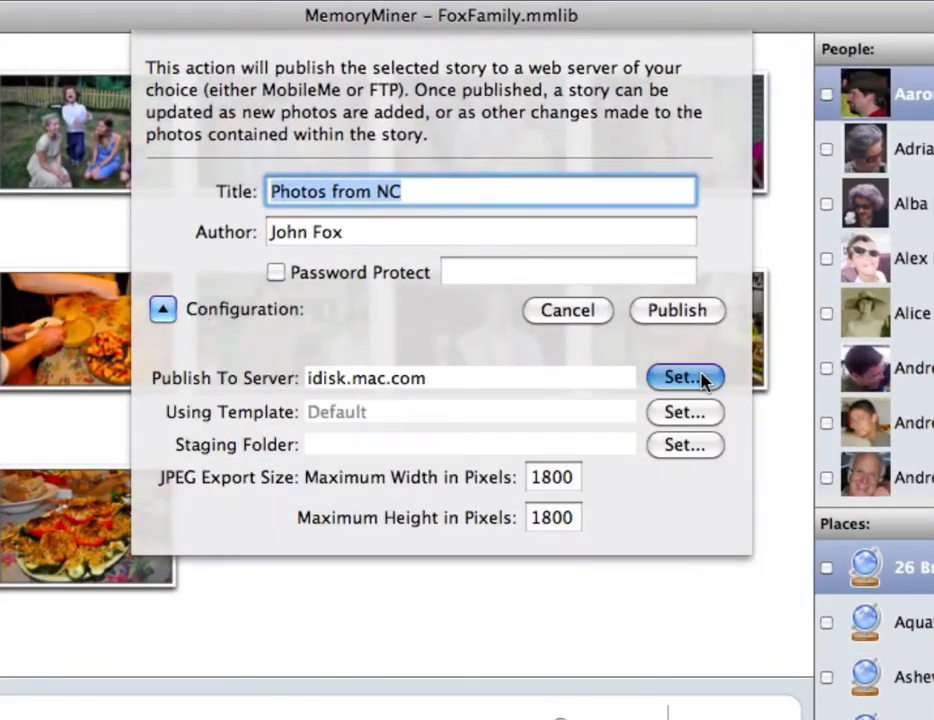
pyautogui.click(419, 273)
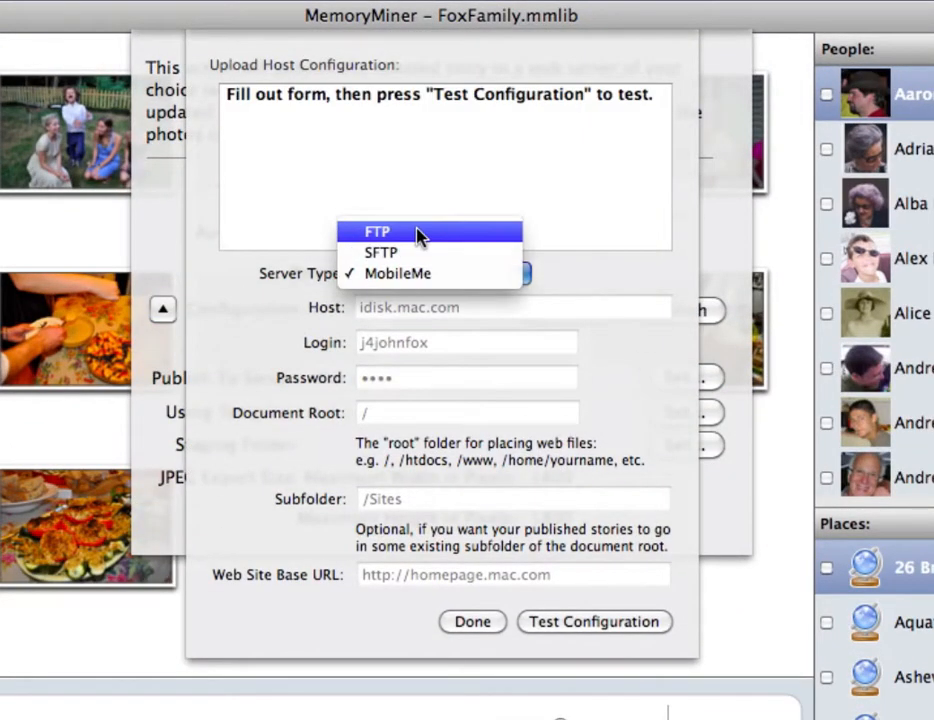
pyautogui.click(417, 236)
# Enter host memoryminer.com, the FTP login and password, and subfolder UploadTest/john
pyautogui.doubleClick(416, 299)
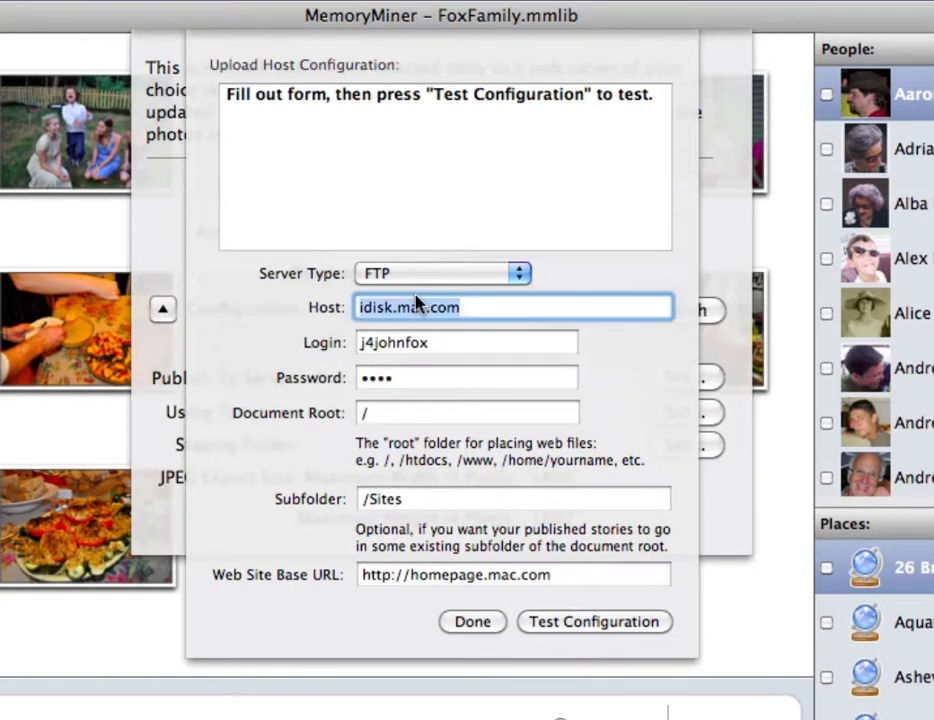
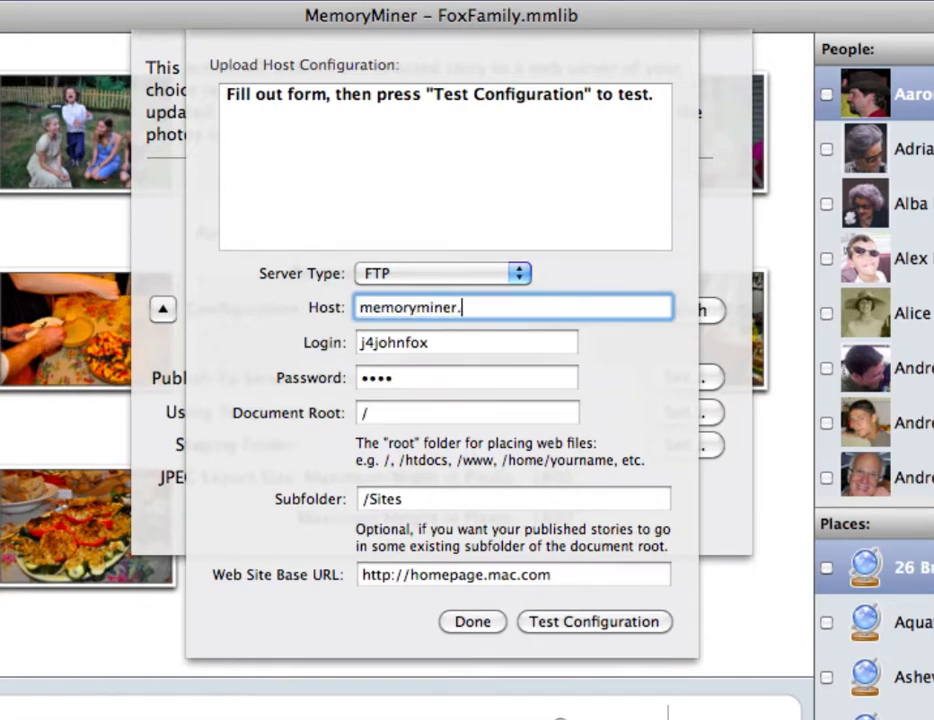
pyautogui.press('Tab')
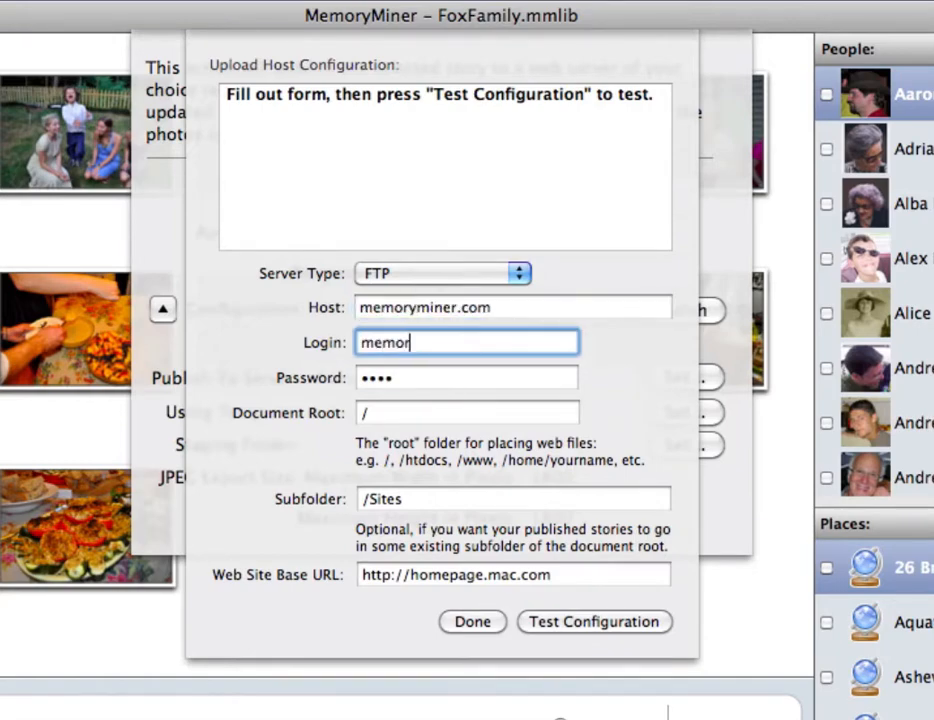
pyautogui.press('Tab')
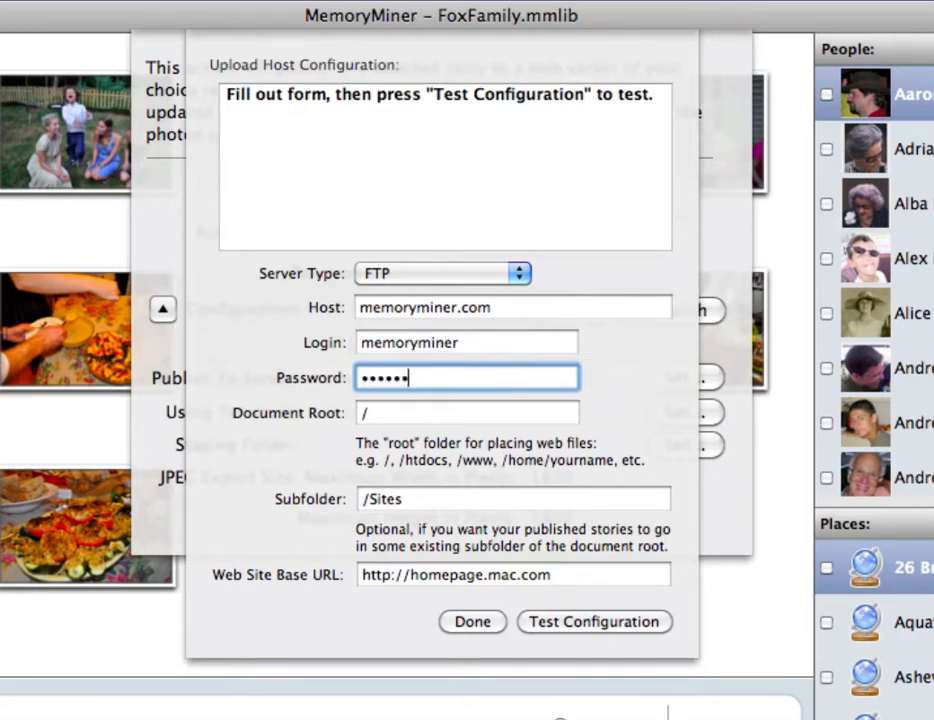
pyautogui.press('Tab')
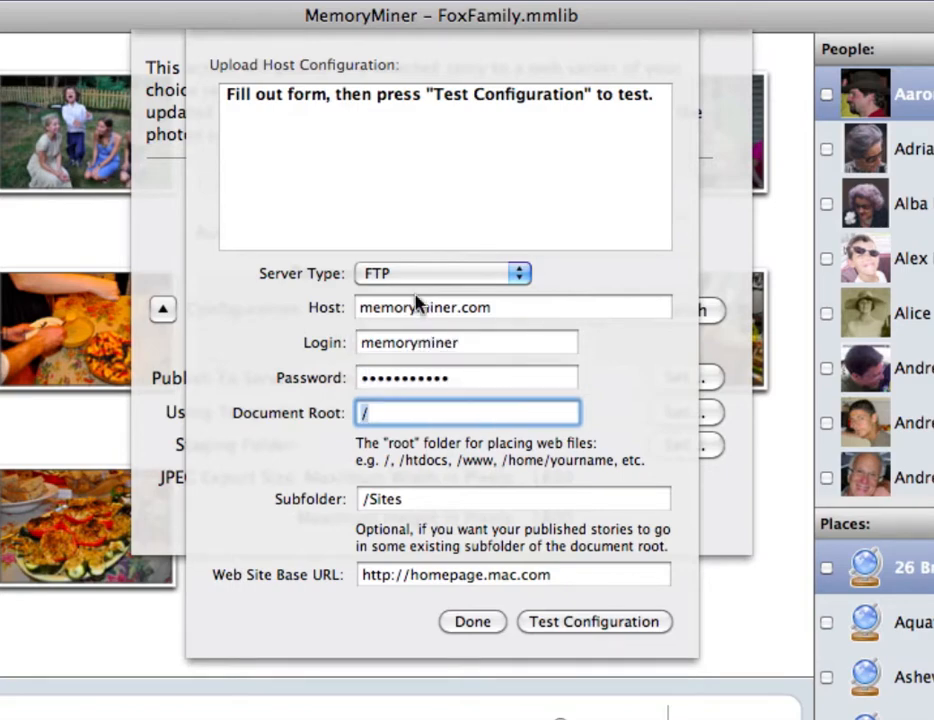
pyautogui.press('Tab')
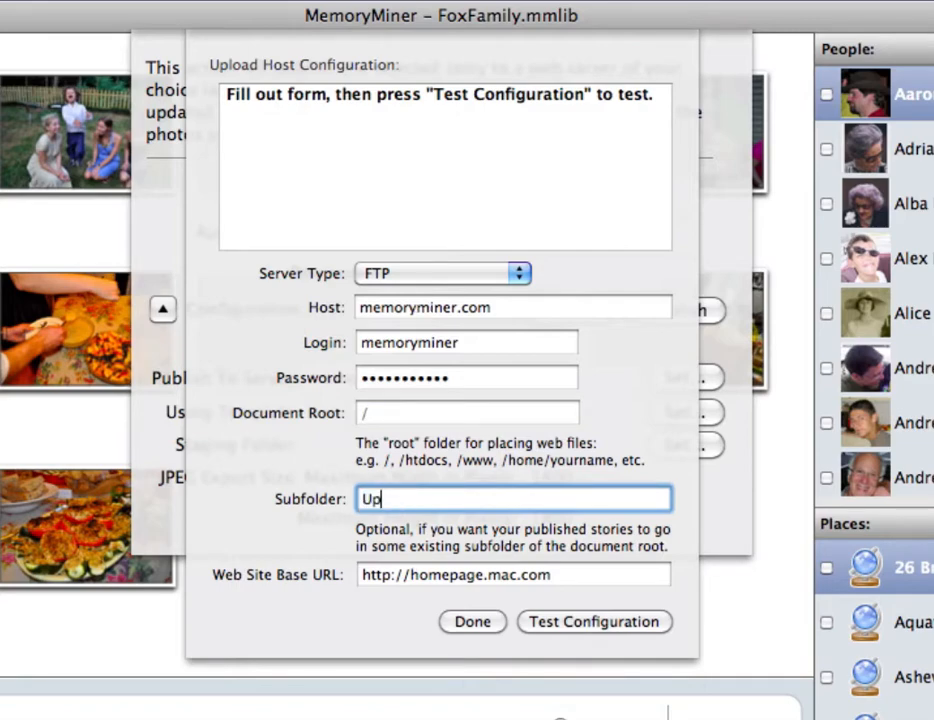
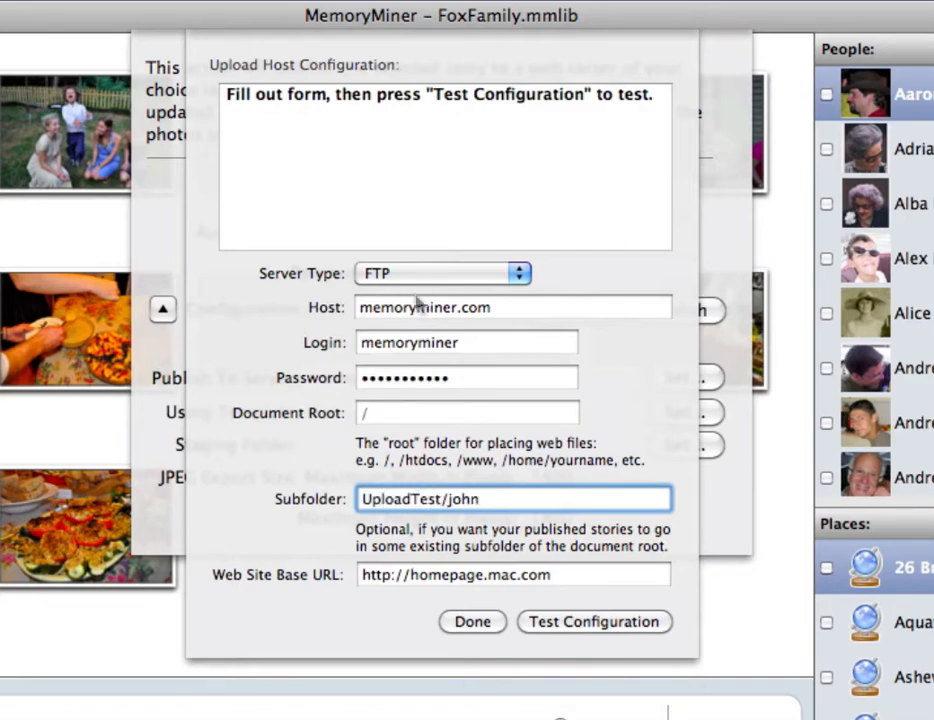
pyautogui.press('Tab')
pyautogui.doubleClick(453, 570)
pyautogui.moveTo(453, 570); pyautogui.dragTo(502, 583)
pyautogui.write('memoryminer')
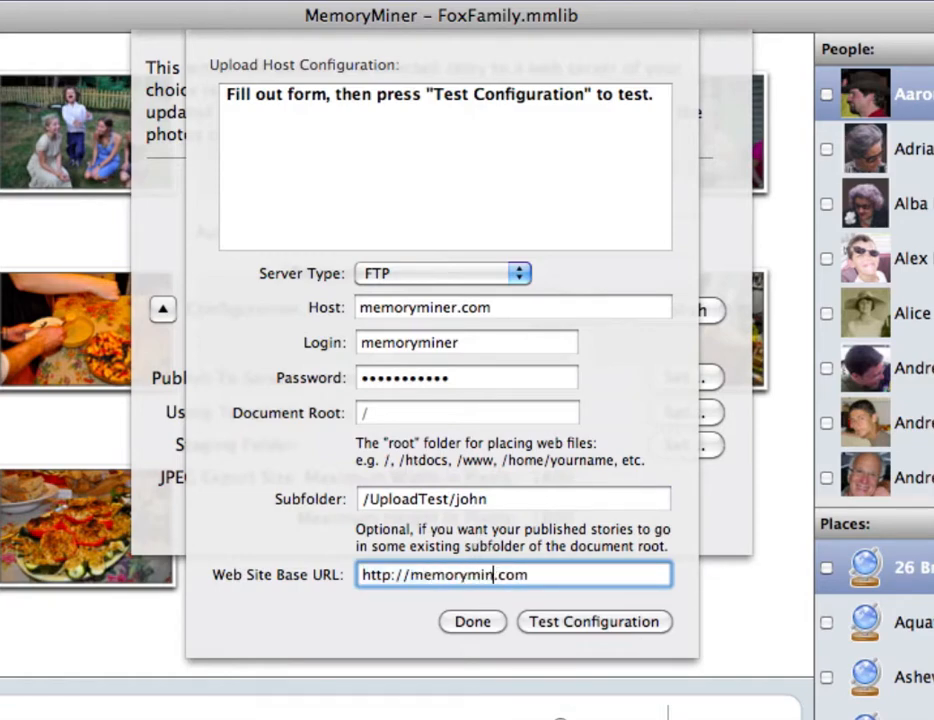
pyautogui.click(608, 624)
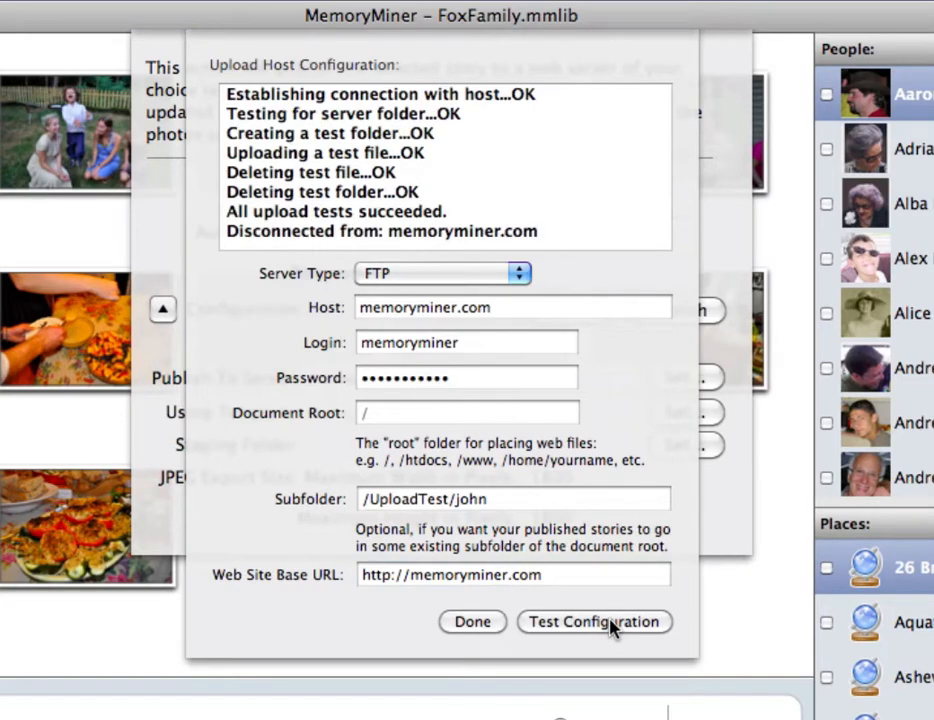
pyautogui.click(470, 624)
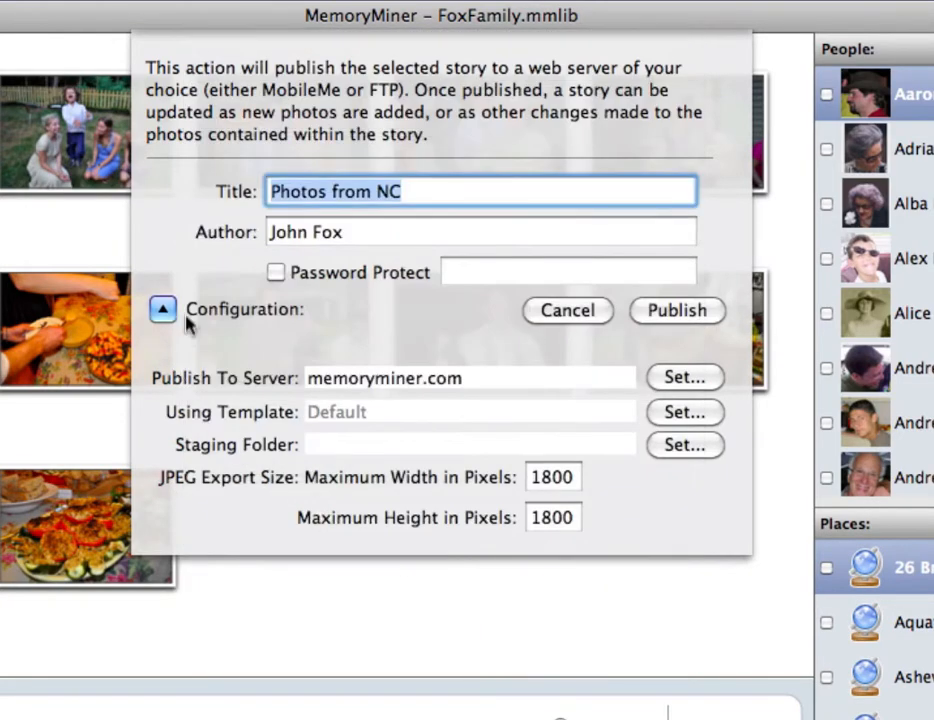
# Switch the upload host's server type to SFTP on port 20000
pyautogui.click(163, 311)
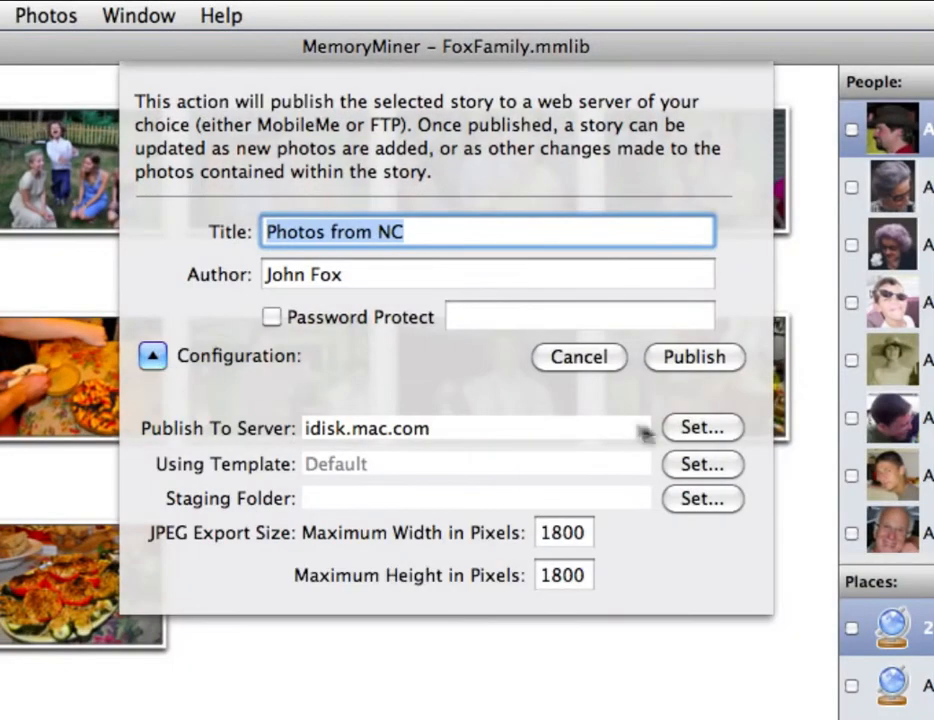
pyautogui.click(688, 431)
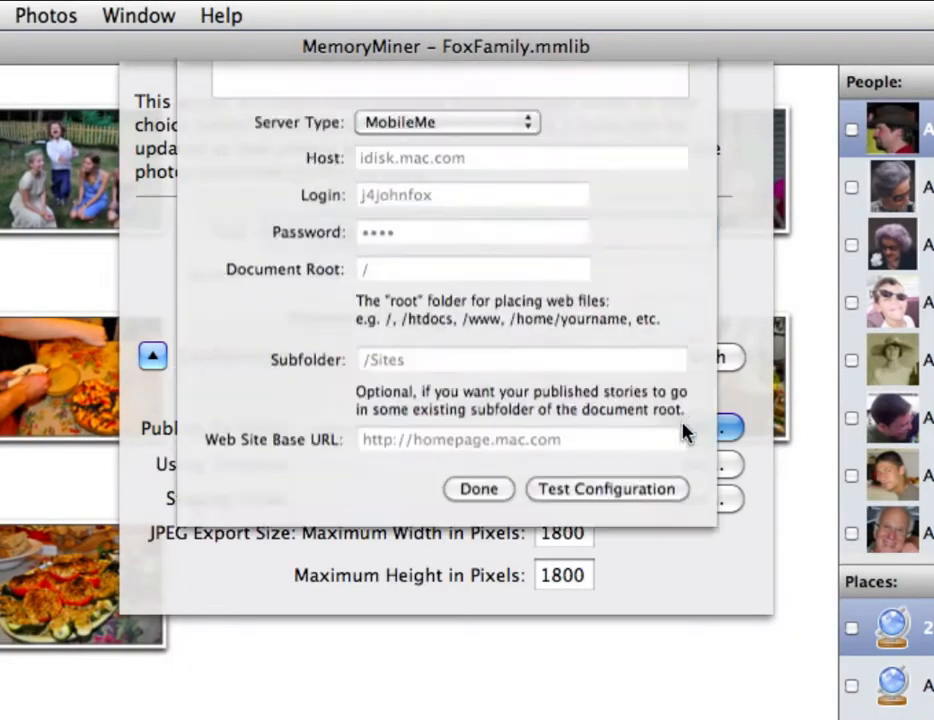
pyautogui.click(455, 320)
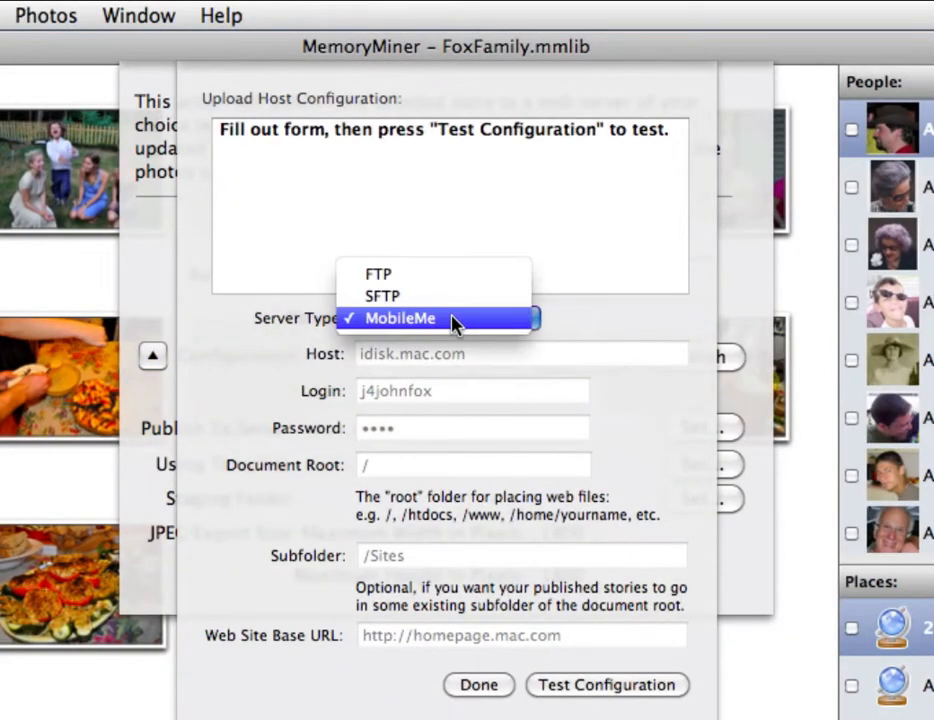
pyautogui.click(446, 298)
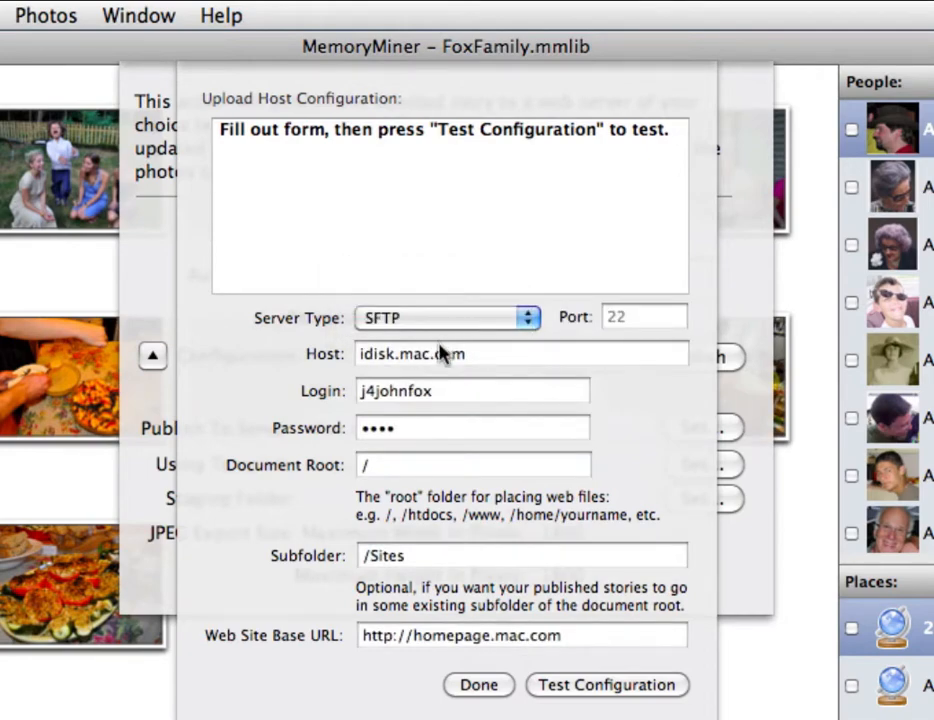
pyautogui.click(627, 315)
pyautogui.write('20000')
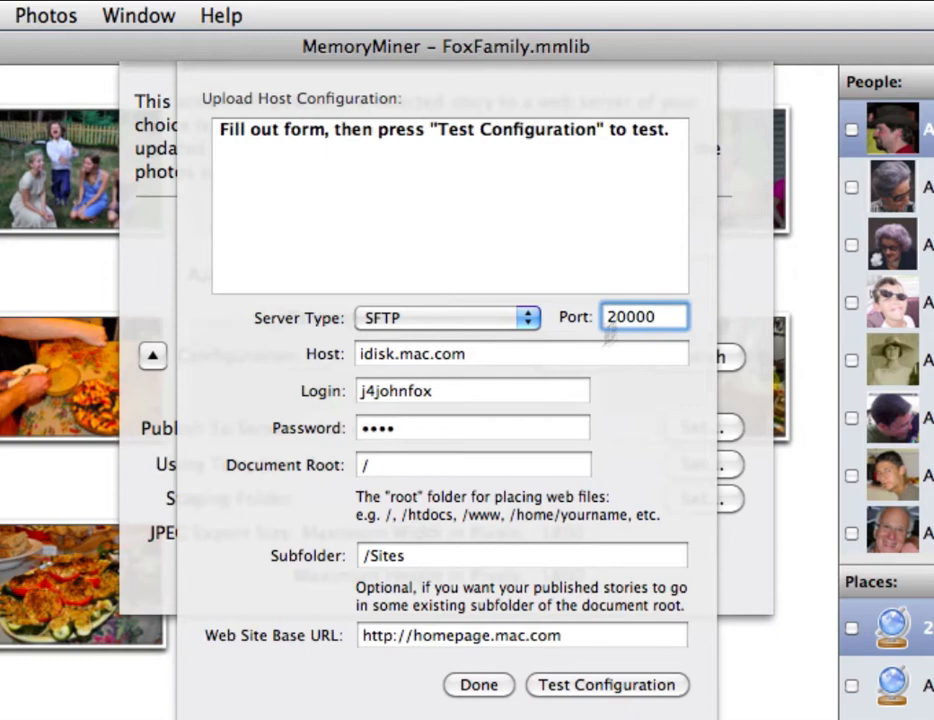
# Paste in the host address 204.232.210.170 and enter the SFTP login and password
pyautogui.tripleClick(554, 354)
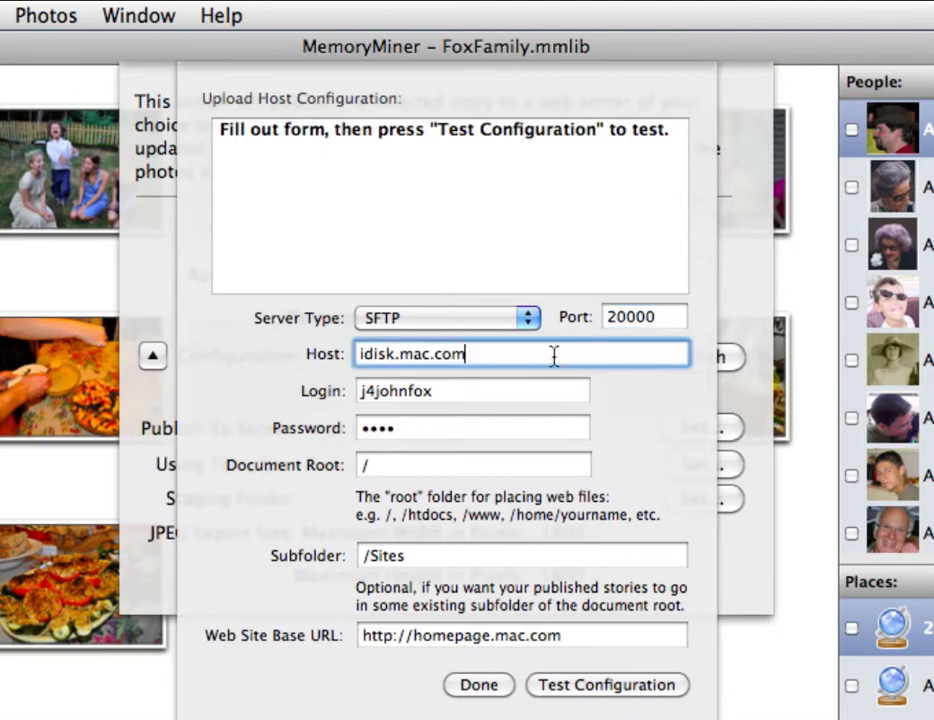
pyautogui.write('204.232.210.170')
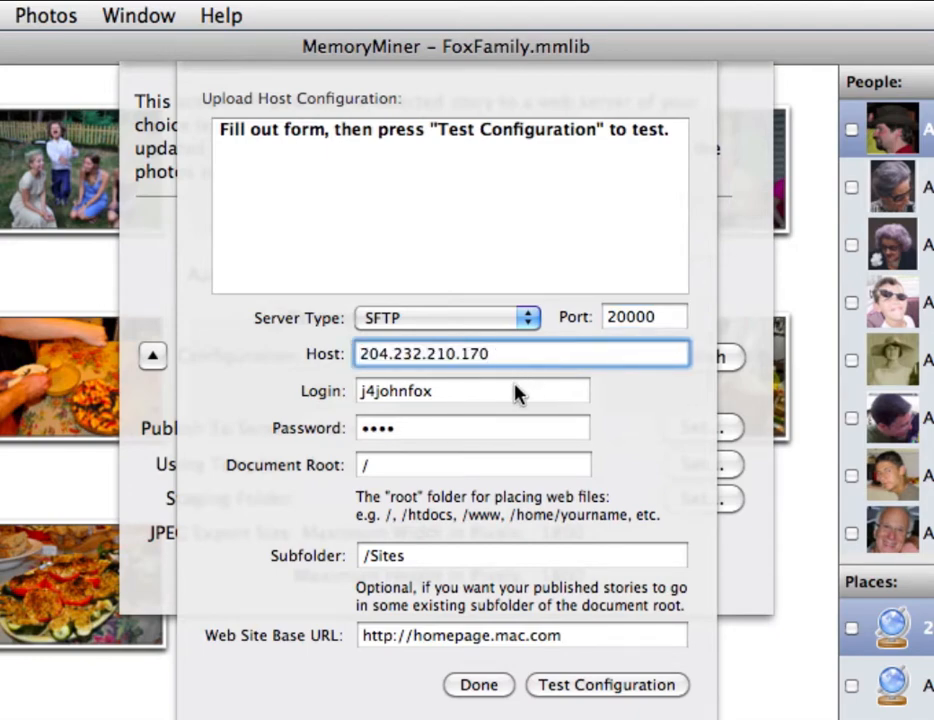
pyautogui.tripleClick(515, 392)
pyautogui.write('john')
pyautogui.press('Tab')
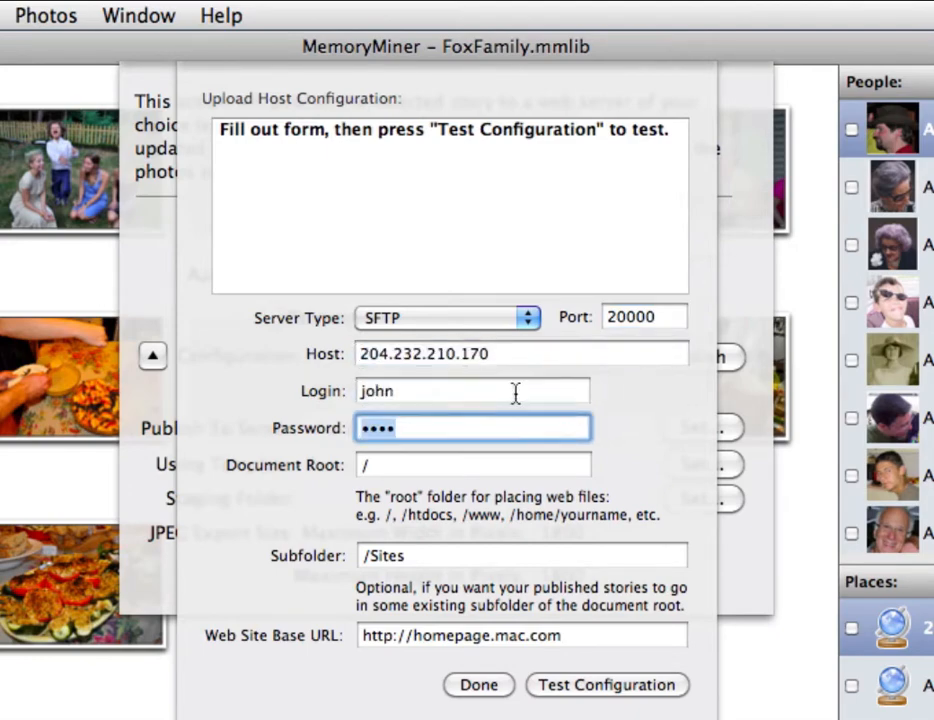
pyautogui.write('••••••••')
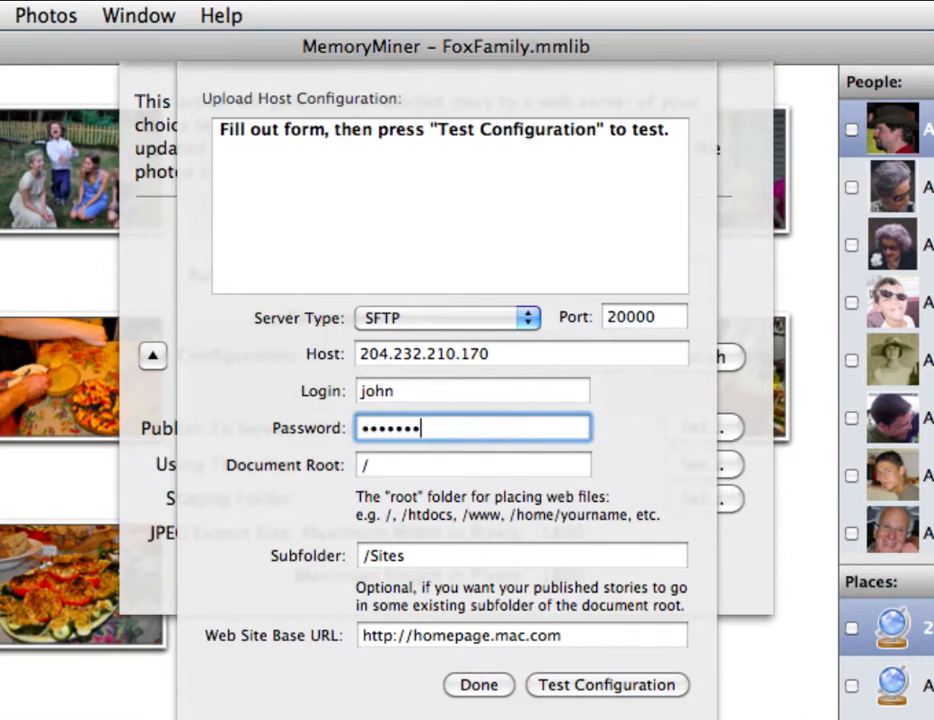
pyautogui.click(444, 468)
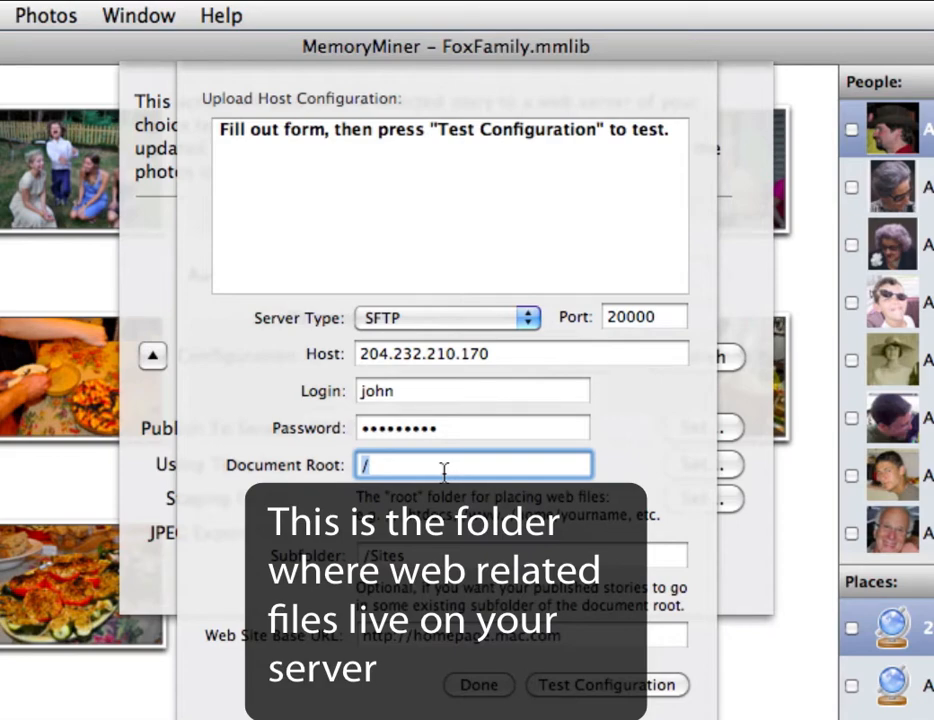
pyautogui.write('webroot')
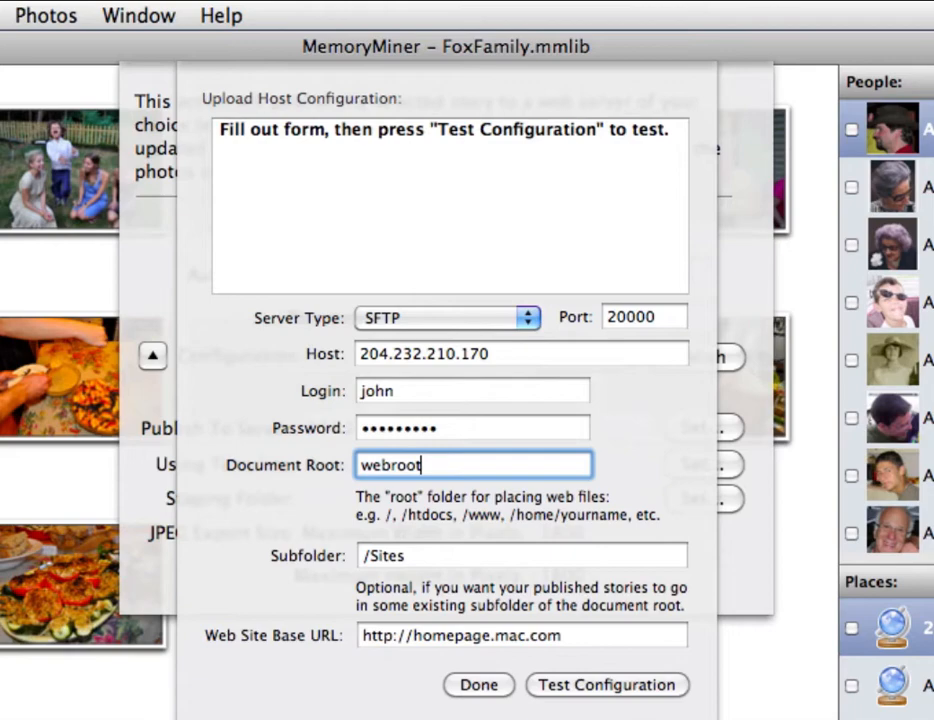
pyautogui.tripleClick(402, 558)
pyautogui.write('\\')
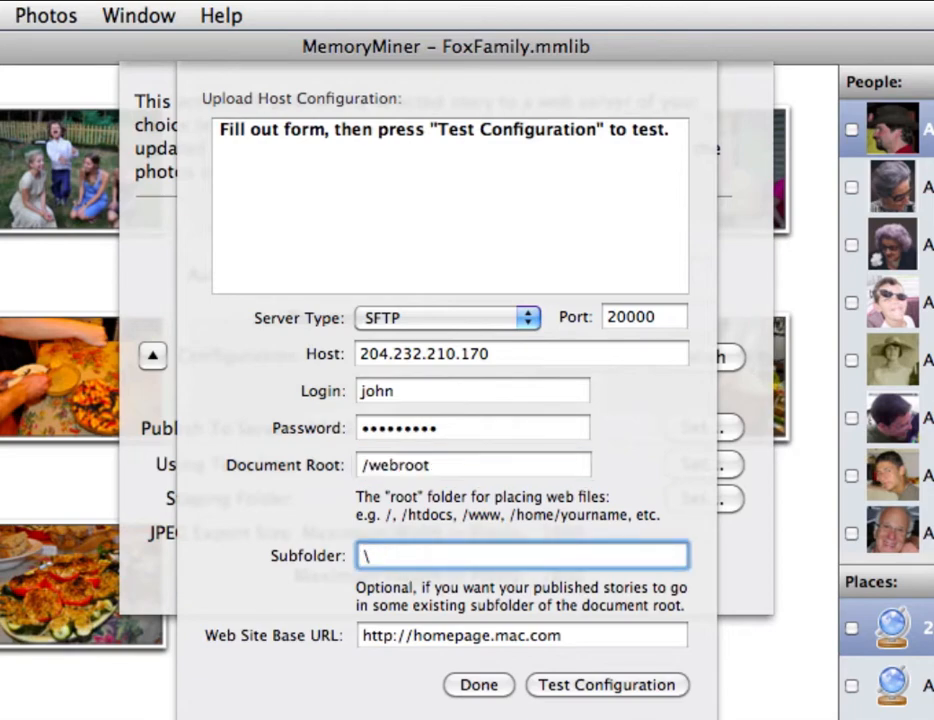
pyautogui.doubleClick(474, 633)
pyautogui.keyDown('shift'); pyautogui.click(589, 638); pyautogui.keyUp('shift')
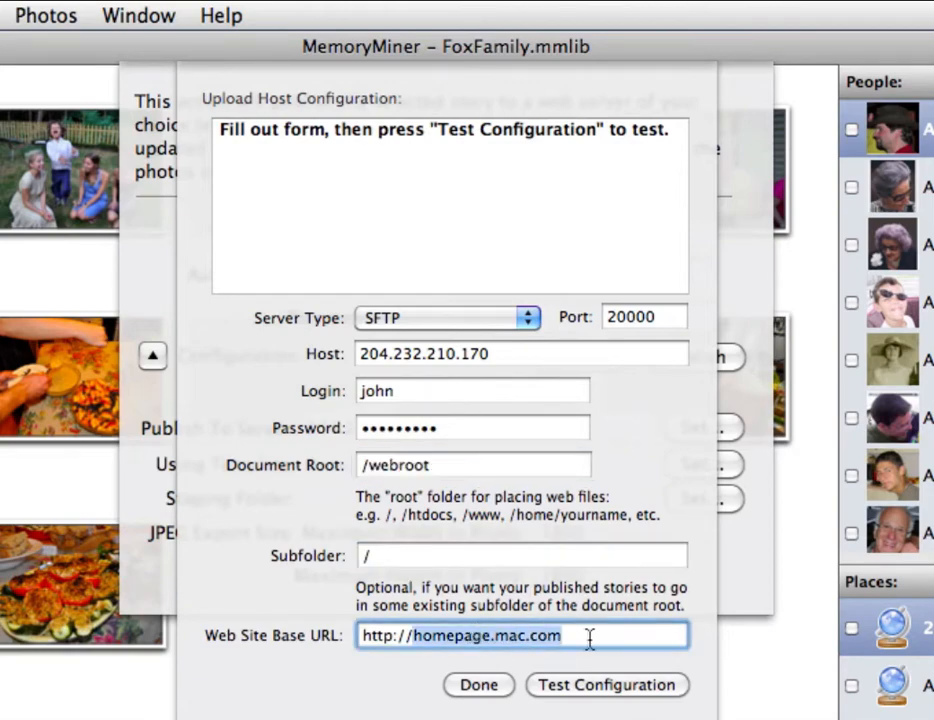
pyautogui.write('gallery.me')
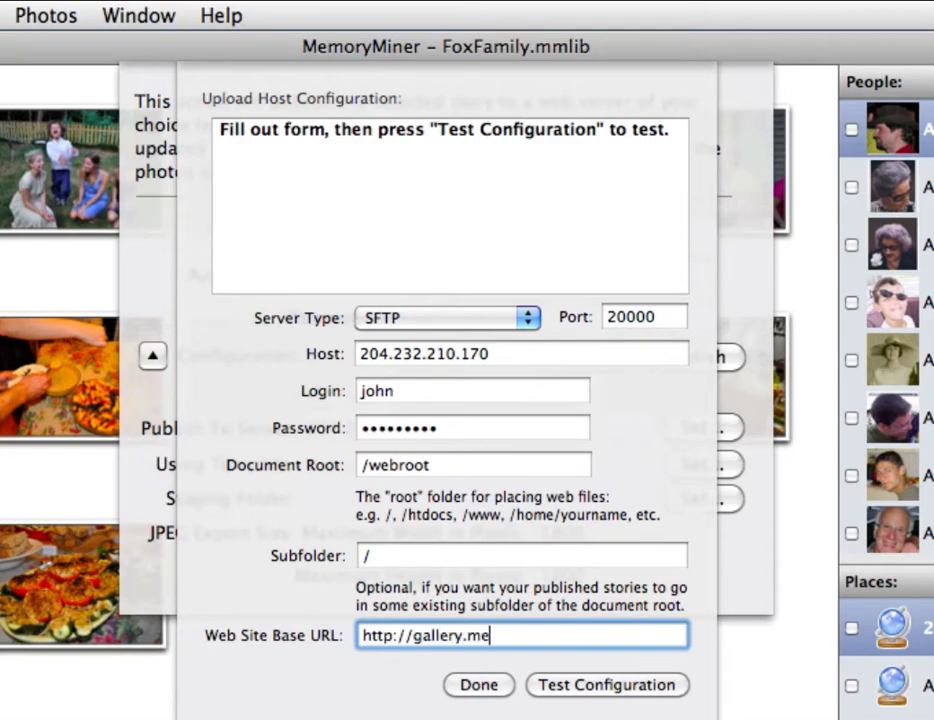
pyautogui.write('moryminer')
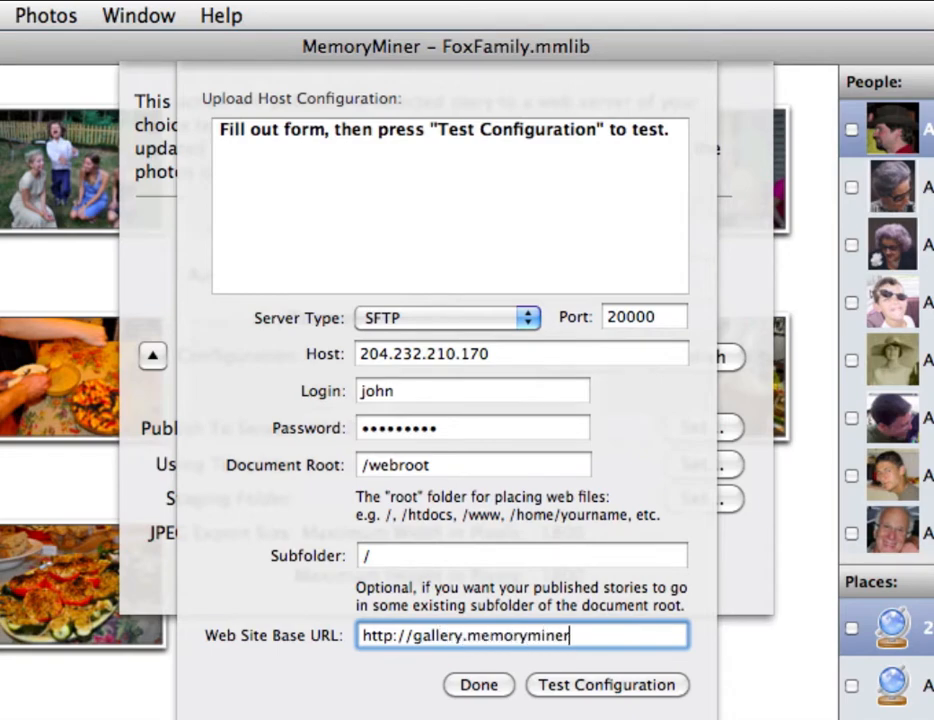
pyautogui.write('.com')
pyautogui.click(593, 684)
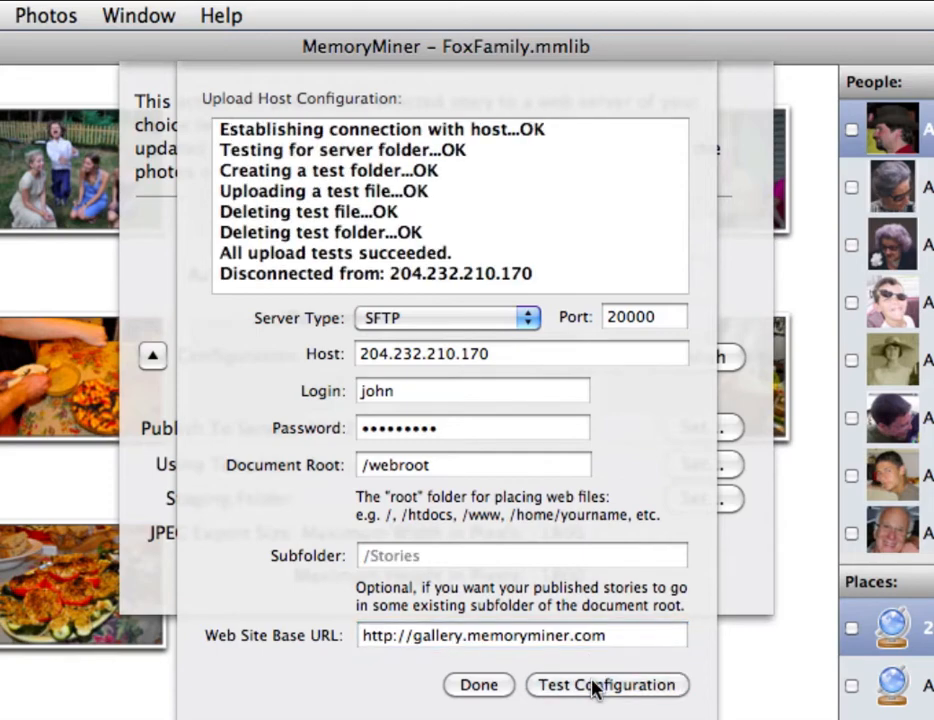
pyautogui.click(482, 685)
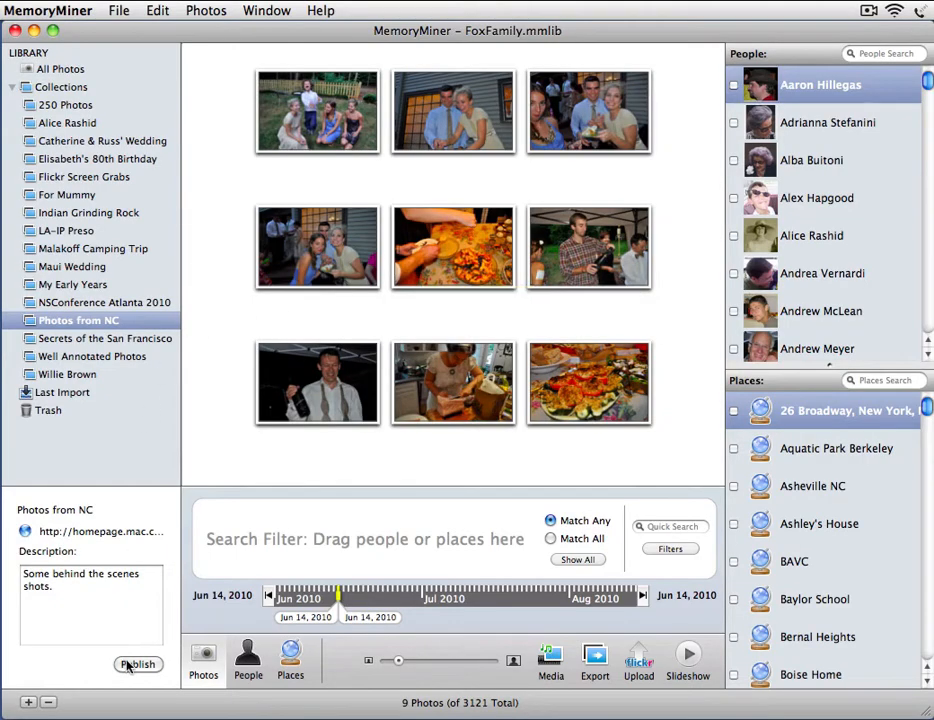
# Publish 'Photos from NC' with Password Protect enabled and a gallery password entered
pyautogui.click(136, 664)
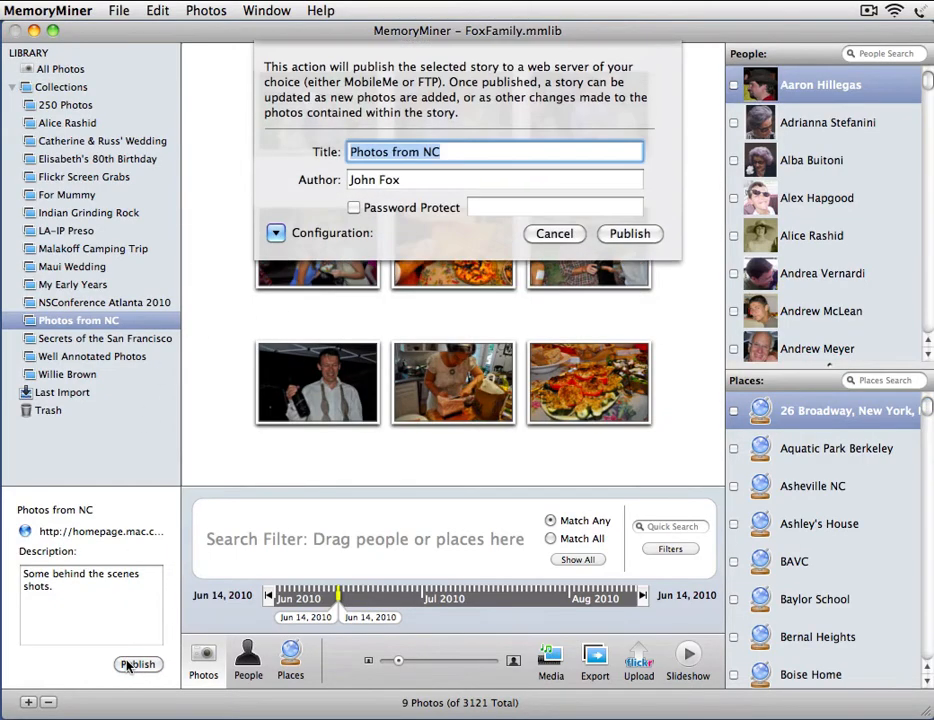
pyautogui.click(353, 207)
pyautogui.click(487, 208)
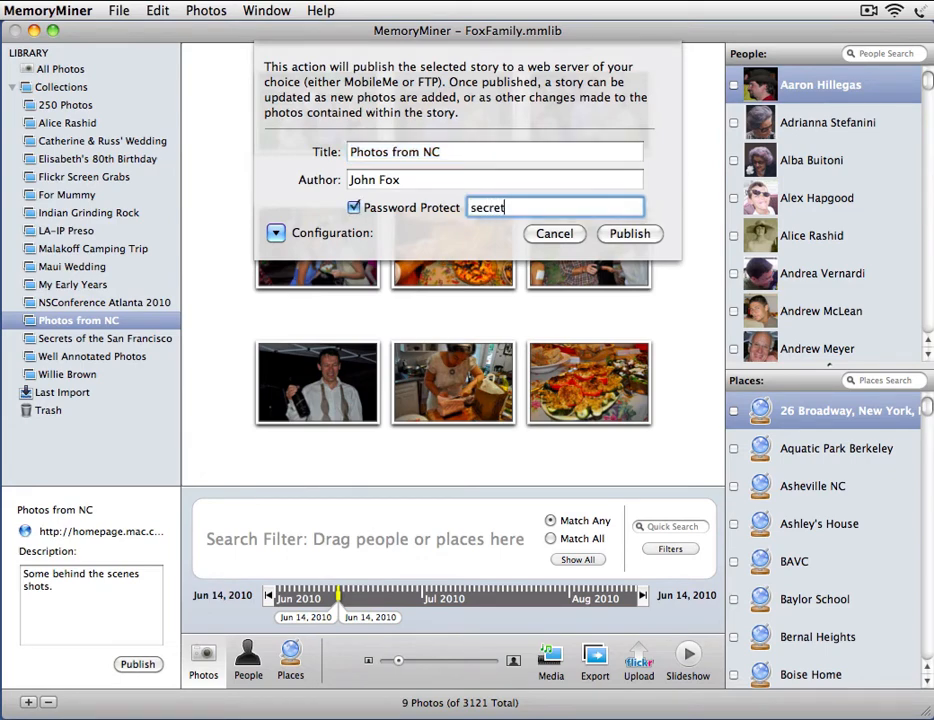
pyautogui.click(632, 234)
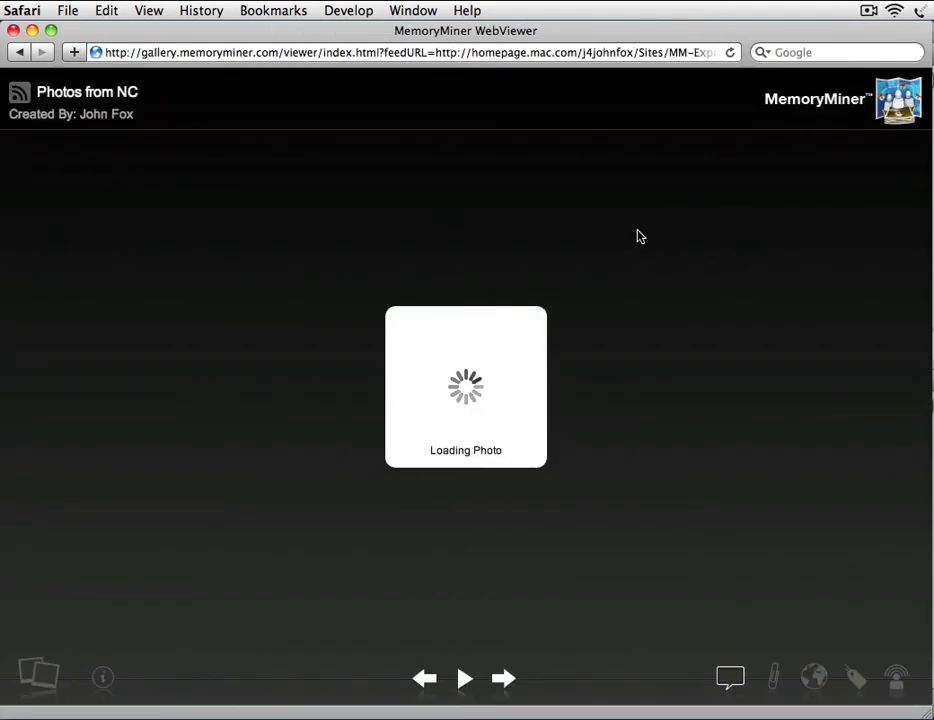
# Enter the gallery password, then play the burst of shots in 'Jumping Jack Flash!'
pyautogui.write('•••')
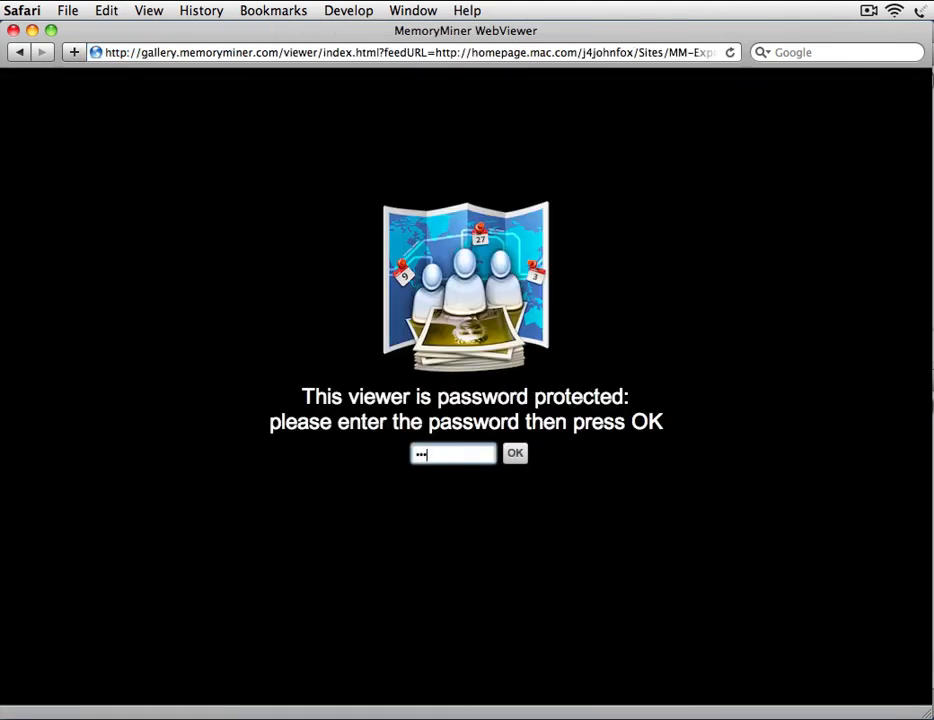
pyautogui.click(520, 458)
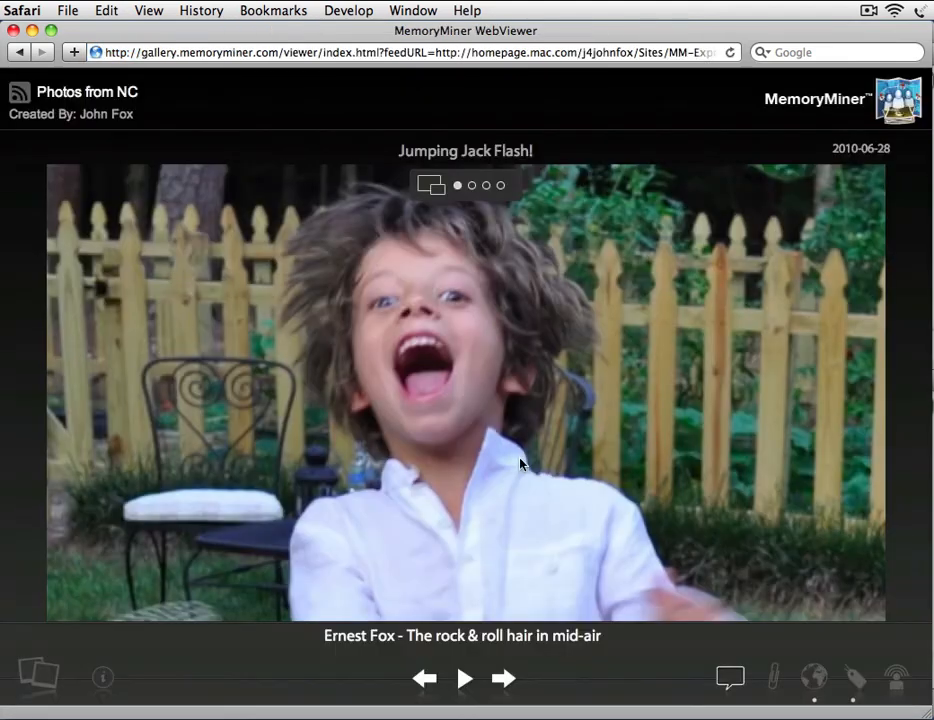
pyautogui.click(435, 198)
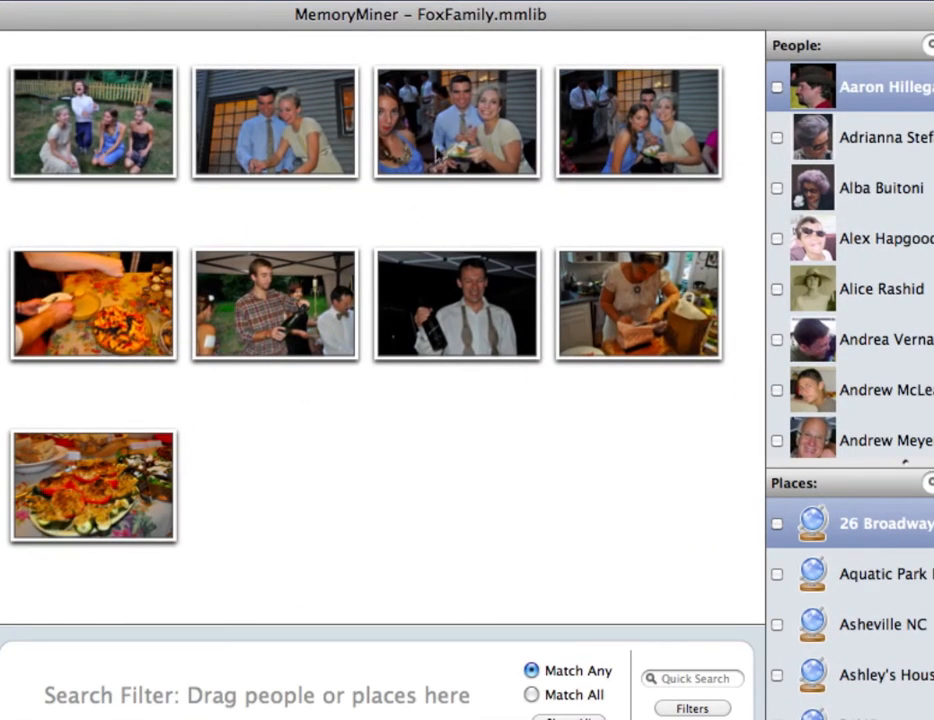
# Select the second and third photos and remove them from the collection
pyautogui.click(443, 148)
pyautogui.keyDown('shift'); pyautogui.click(303, 135); pyautogui.keyUp('shift')
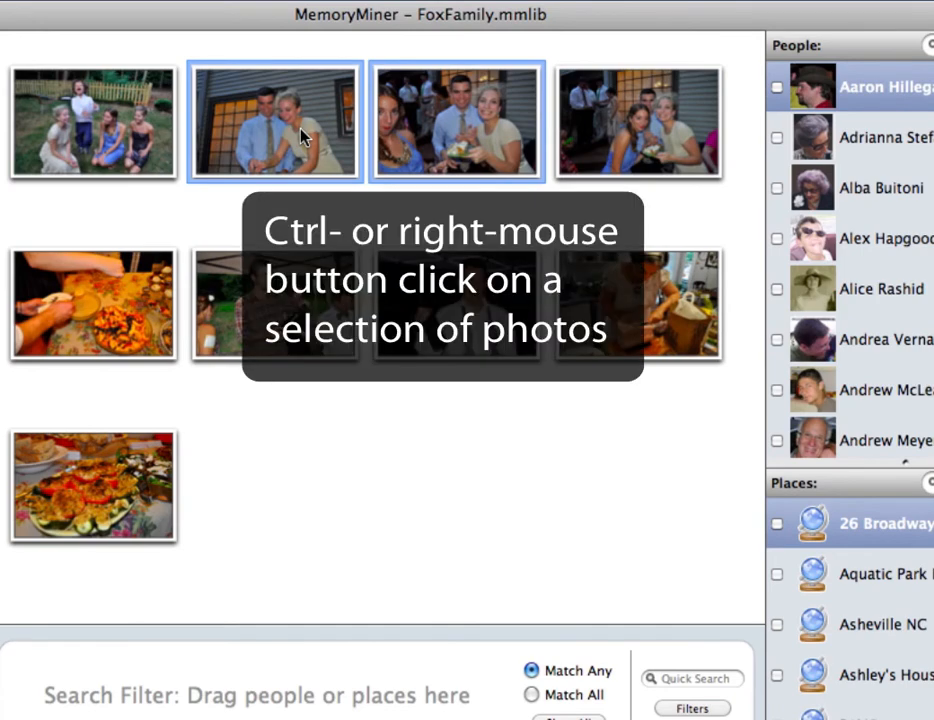
pyautogui.rightClick(303, 137)
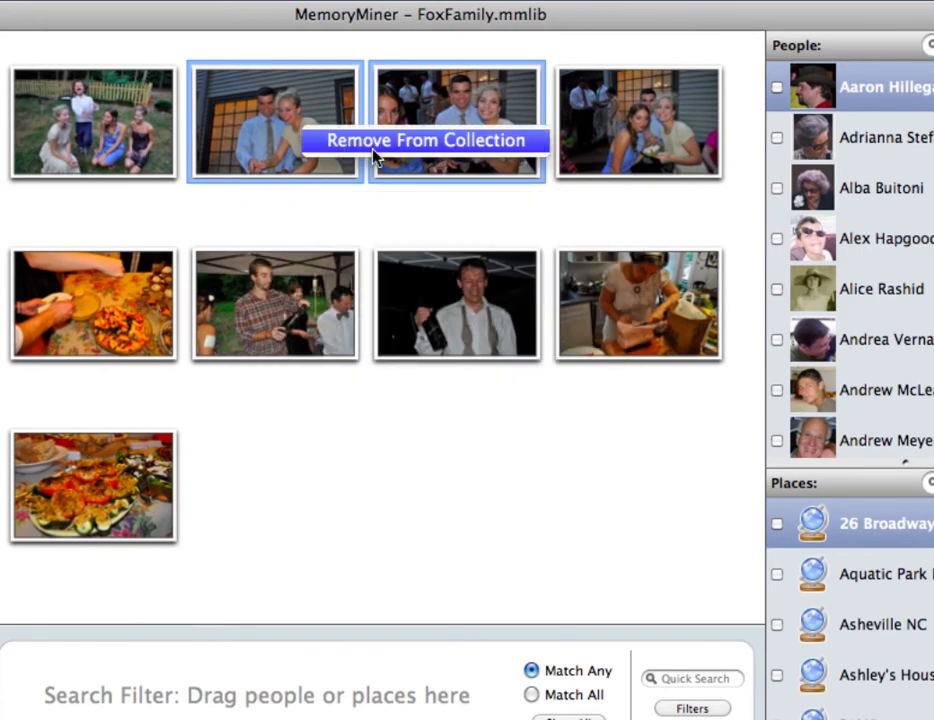
pyautogui.click(375, 157)
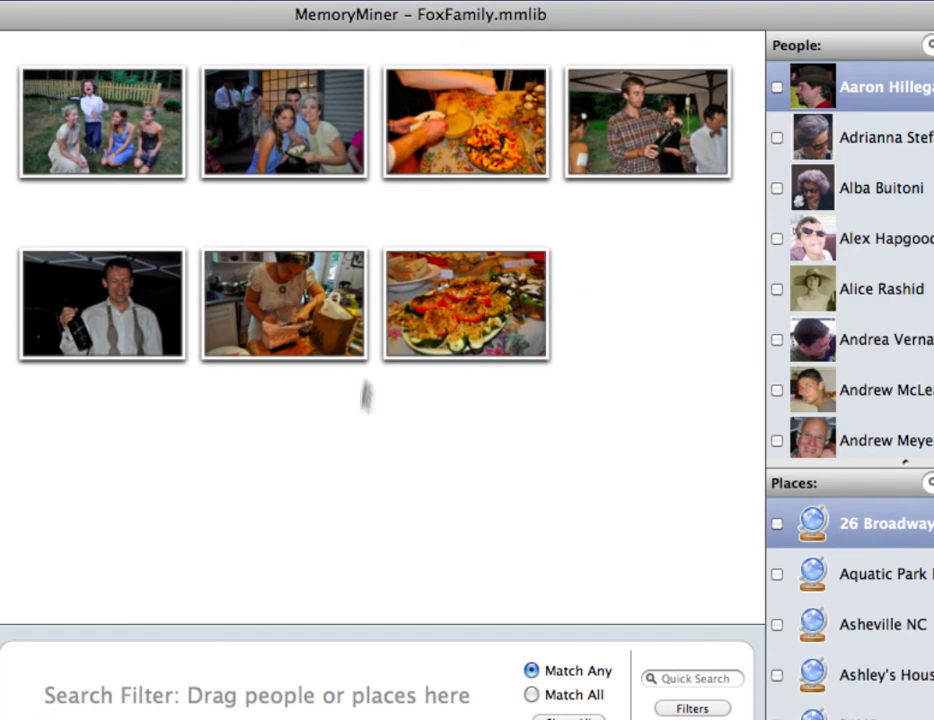